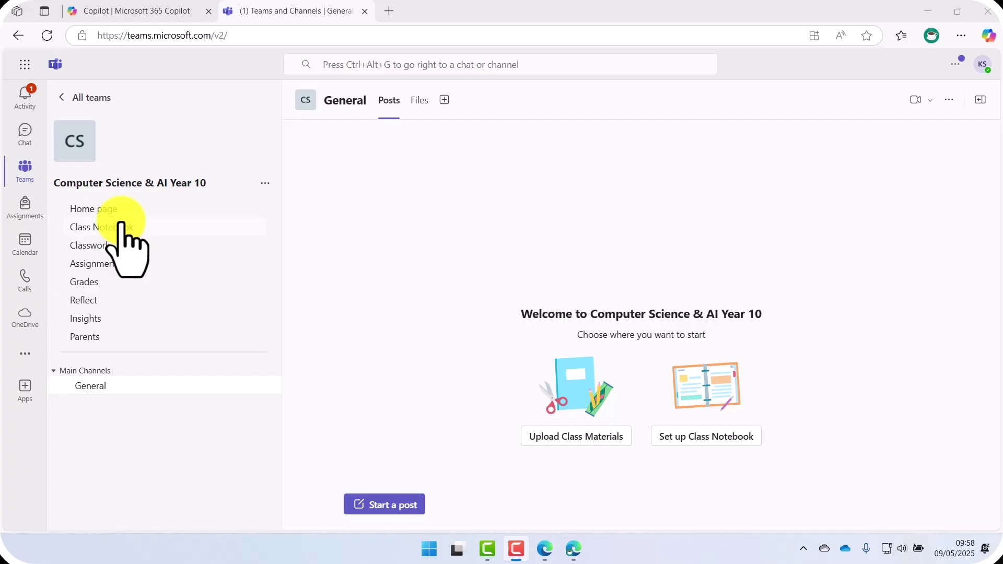
- Open the team's Class Notebook, show its sections, and look at the section groups of two students
click(121, 226)
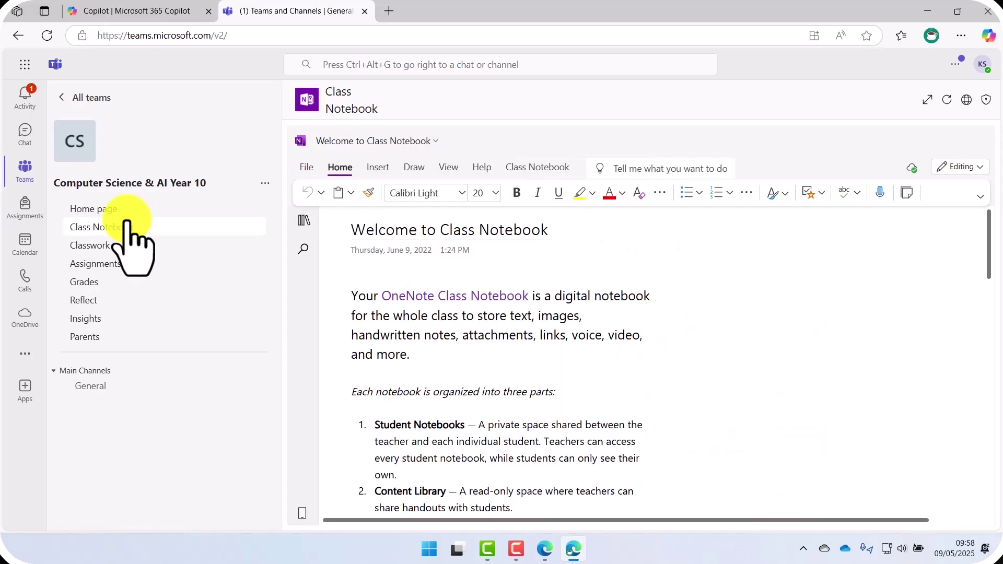
click(292, 221)
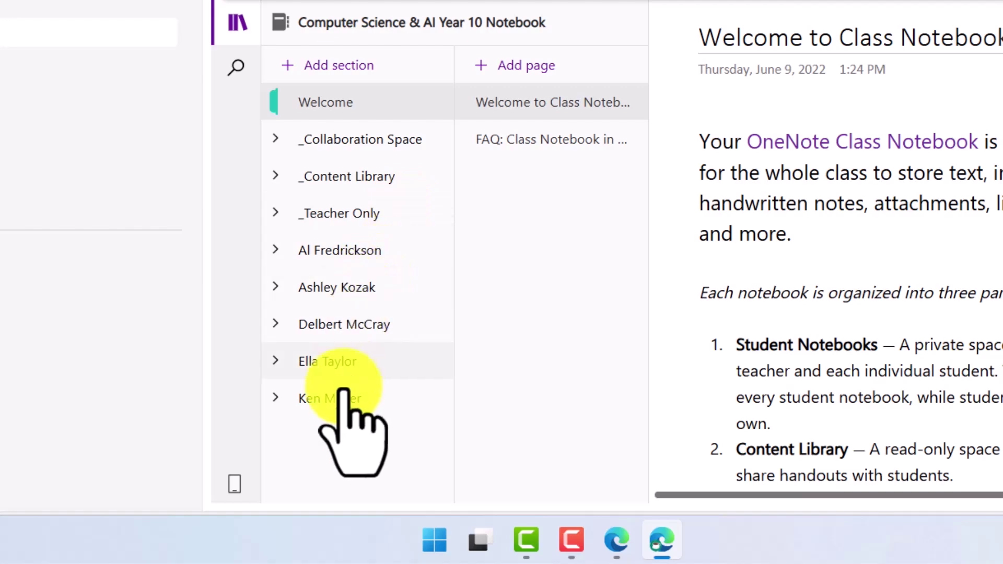
click(279, 362)
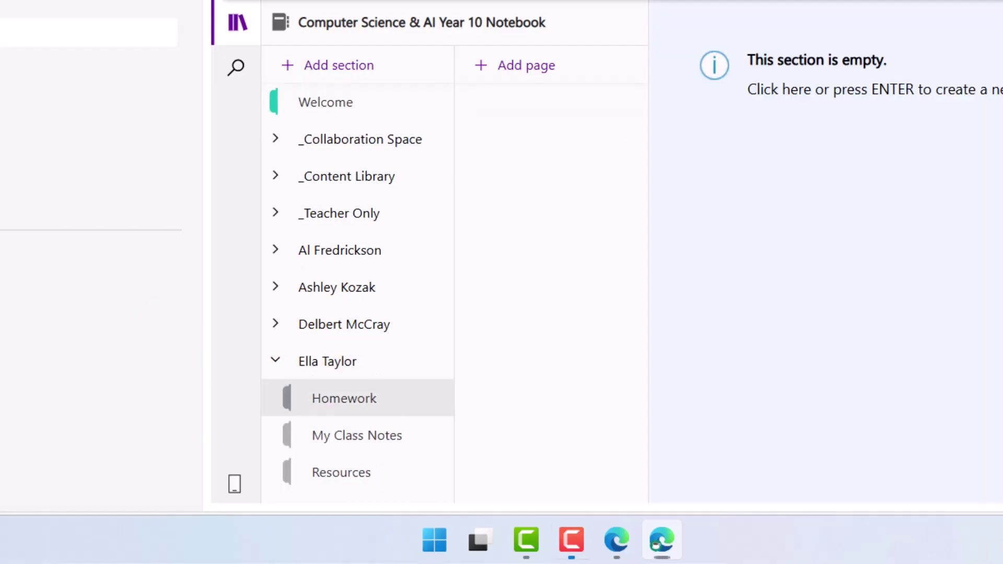
click(278, 285)
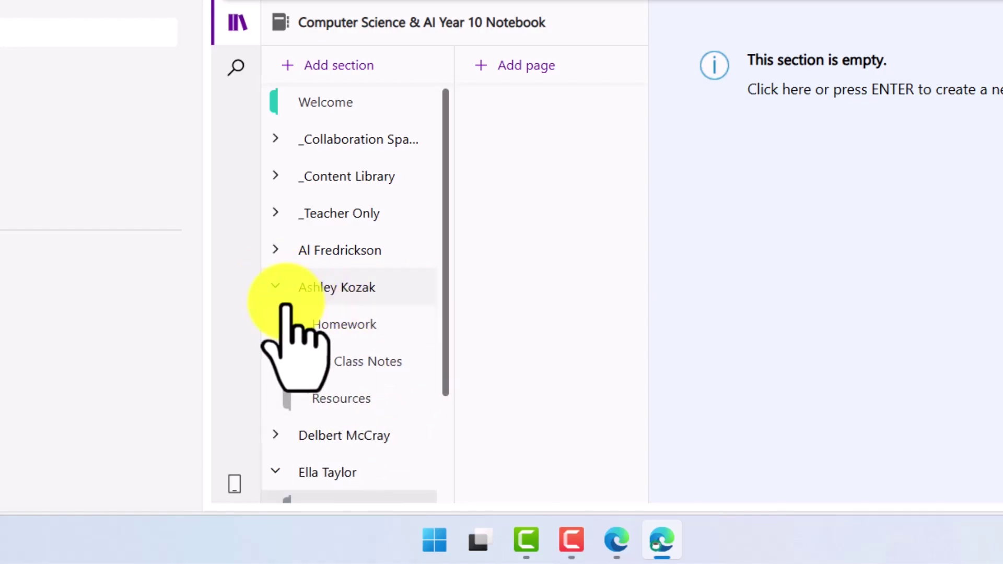
click(273, 285)
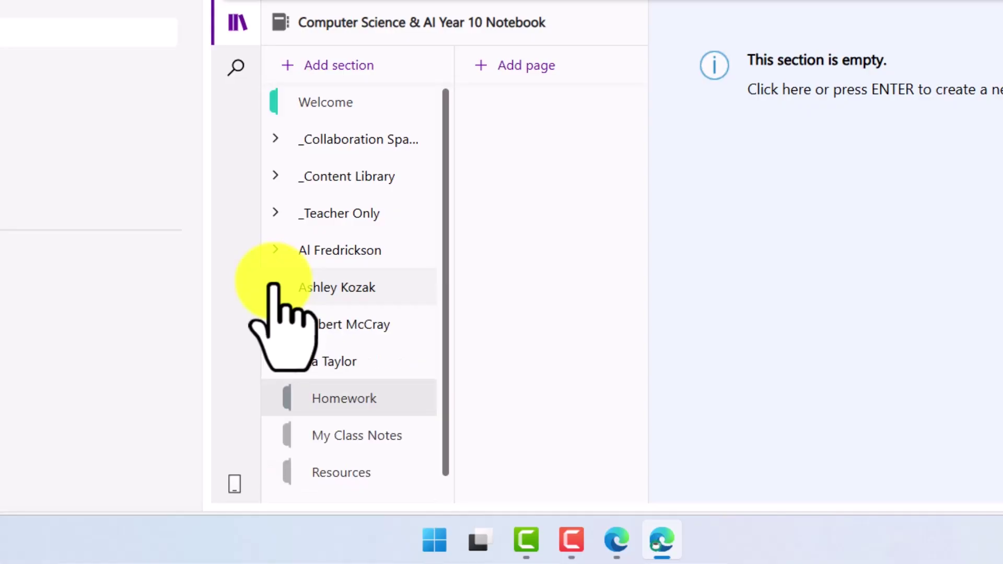
click(274, 361)
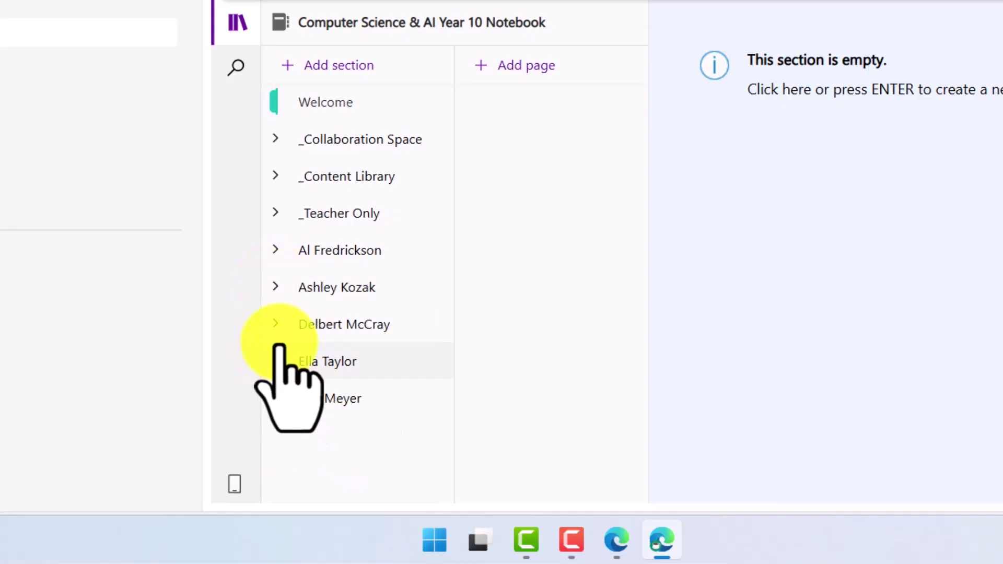
- View the Resources, Worksheets and Homework sections inside the notebook's _Teacher Only group
click(275, 211)
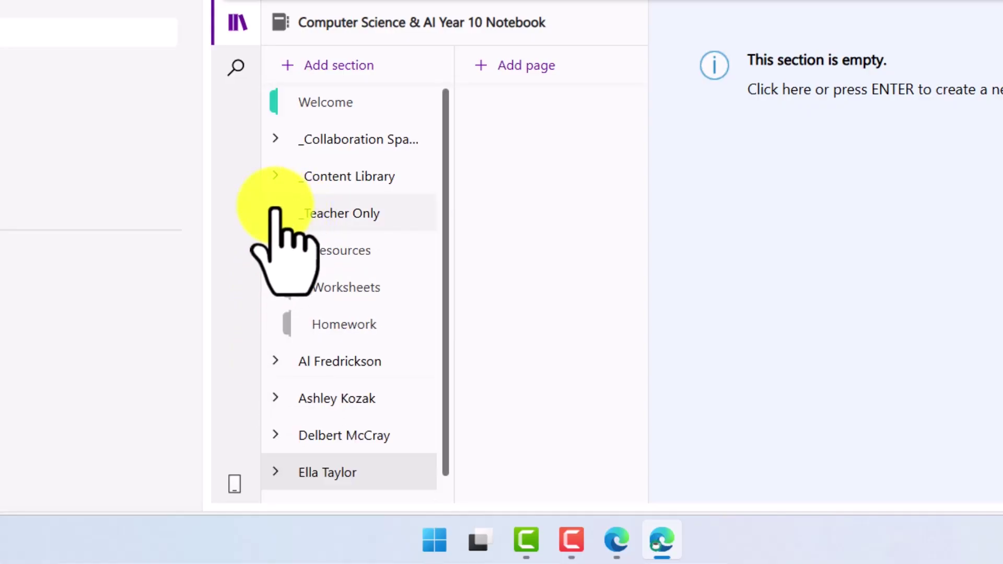
click(356, 248)
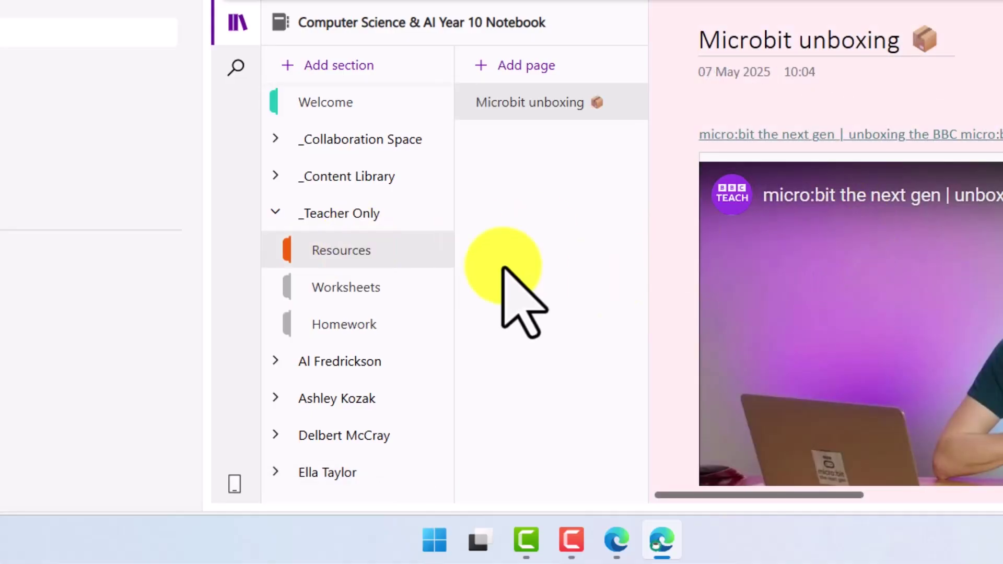
click(365, 291)
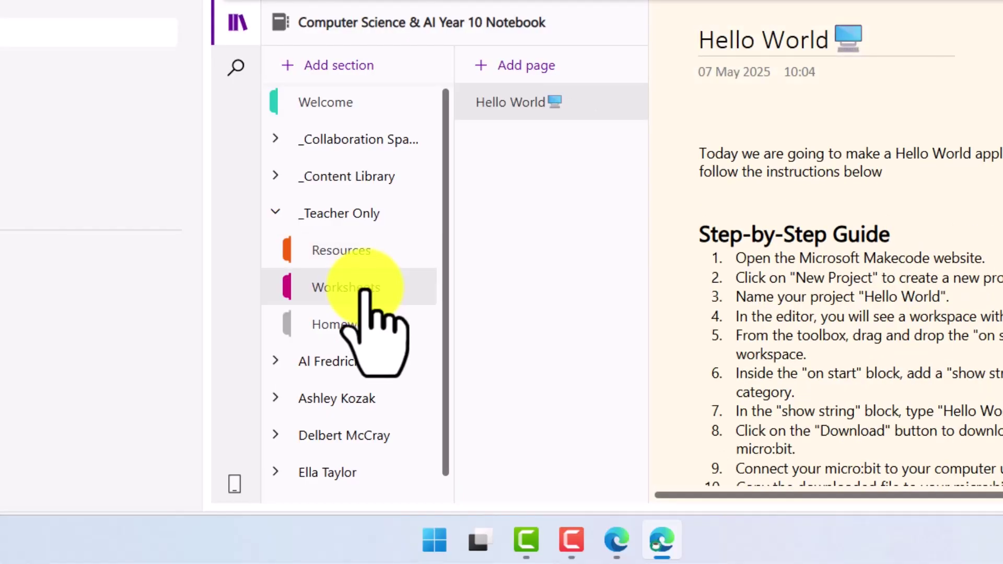
click(358, 326)
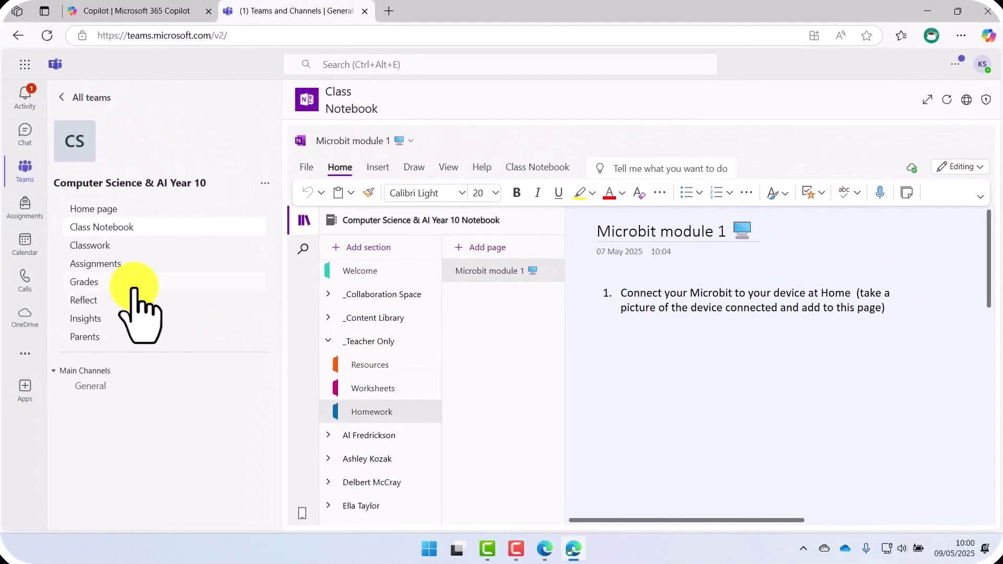
- Create a new assignment for the class titled "Create a Hello World program"
click(107, 263)
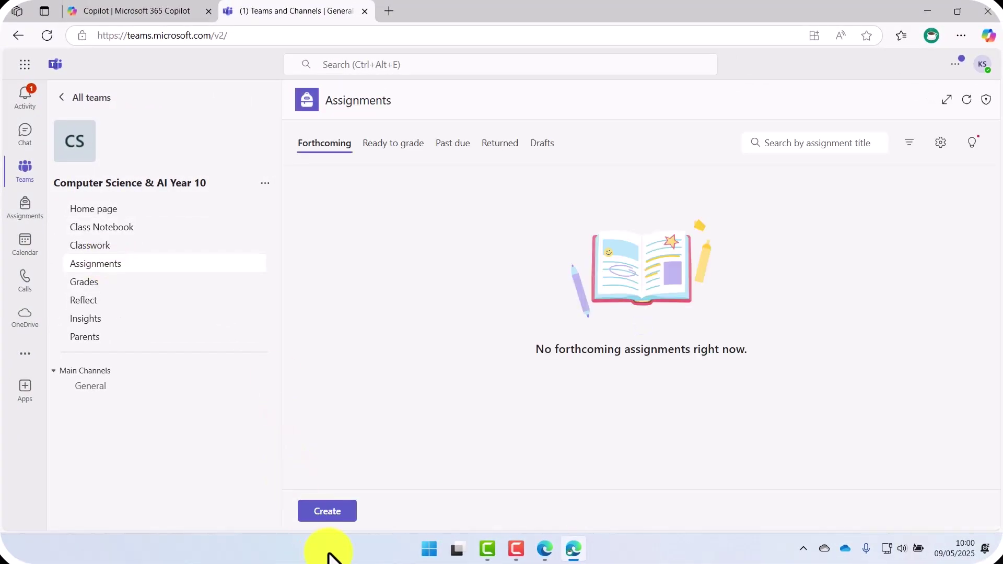
click(324, 511)
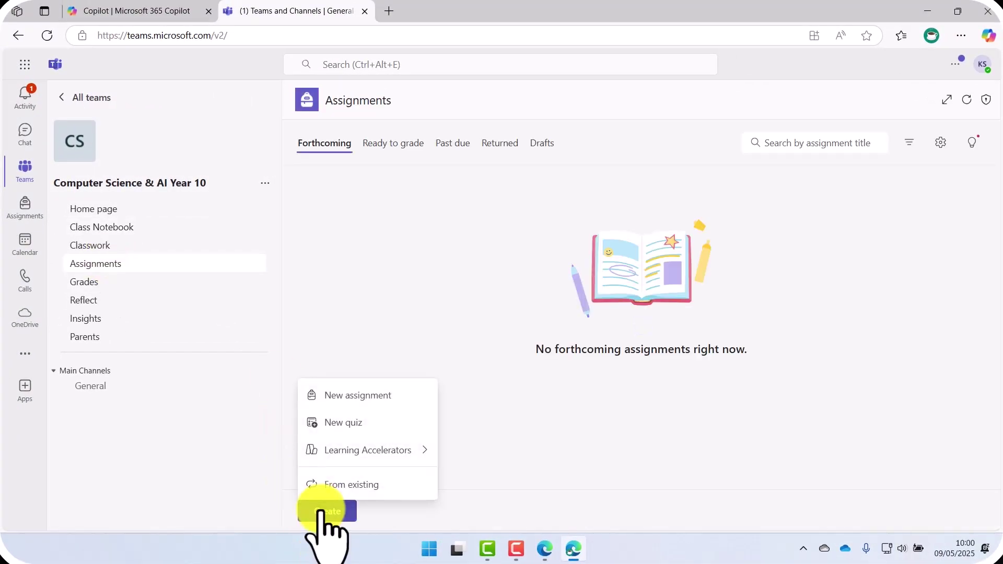
click(352, 395)
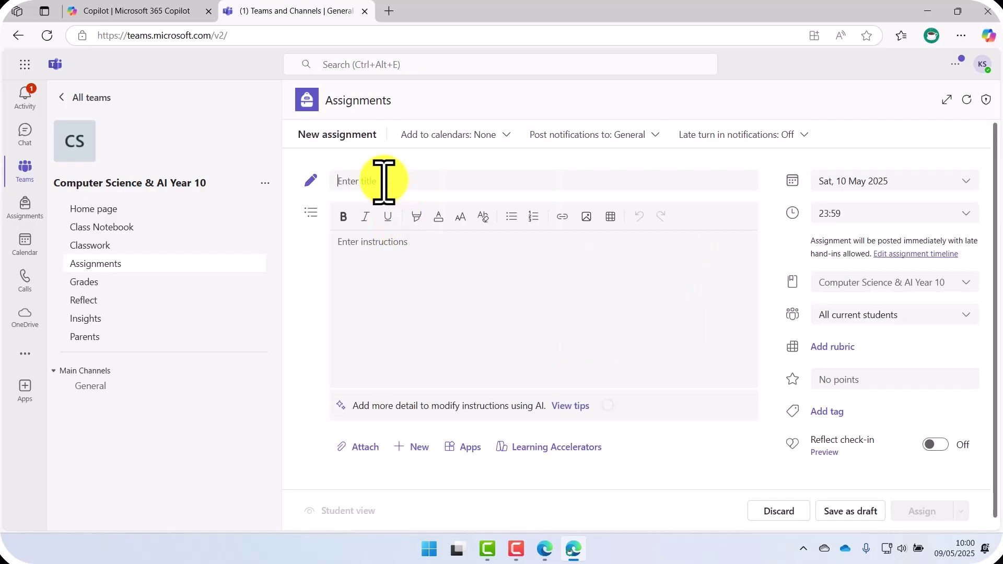
click(384, 181)
text(Create a Hello World program)
- Enter the instructions "Create a Hello World program on the BBC Microbit using Microsoft MakeCode" and have AI add detail to them
click(527, 262)
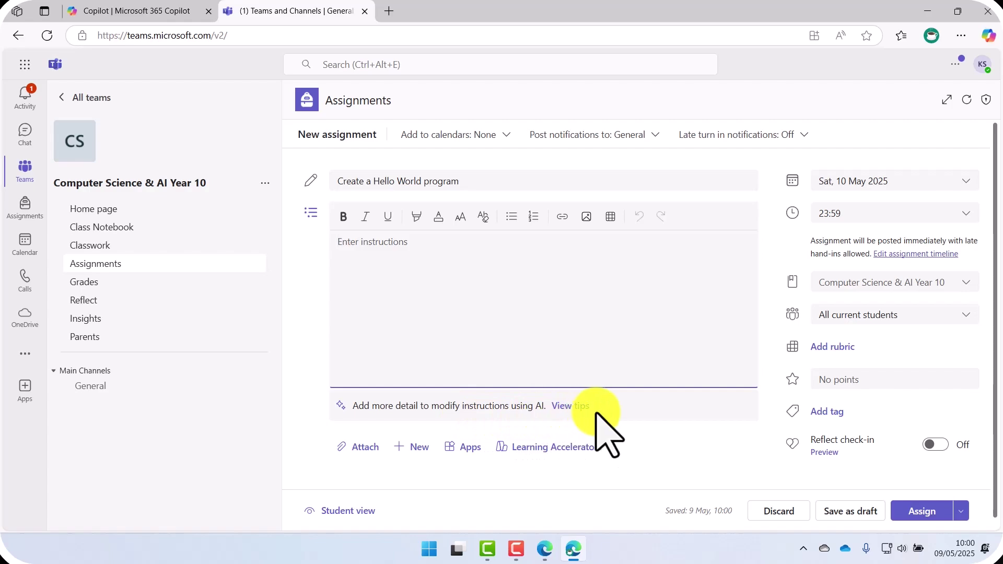
text(Create a Hello World program on the BBC Microbit using Microsoft MakeCode)
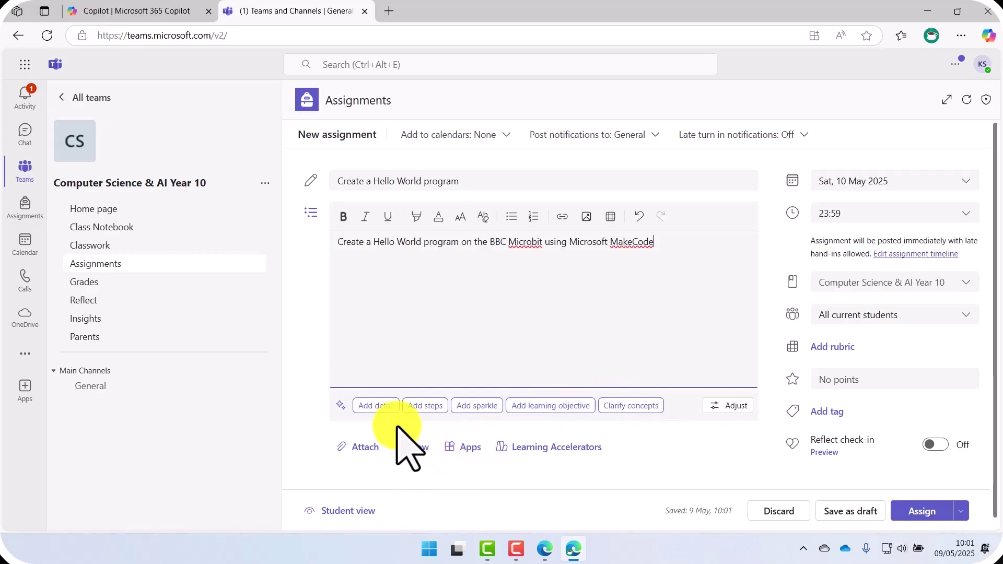
click(378, 407)
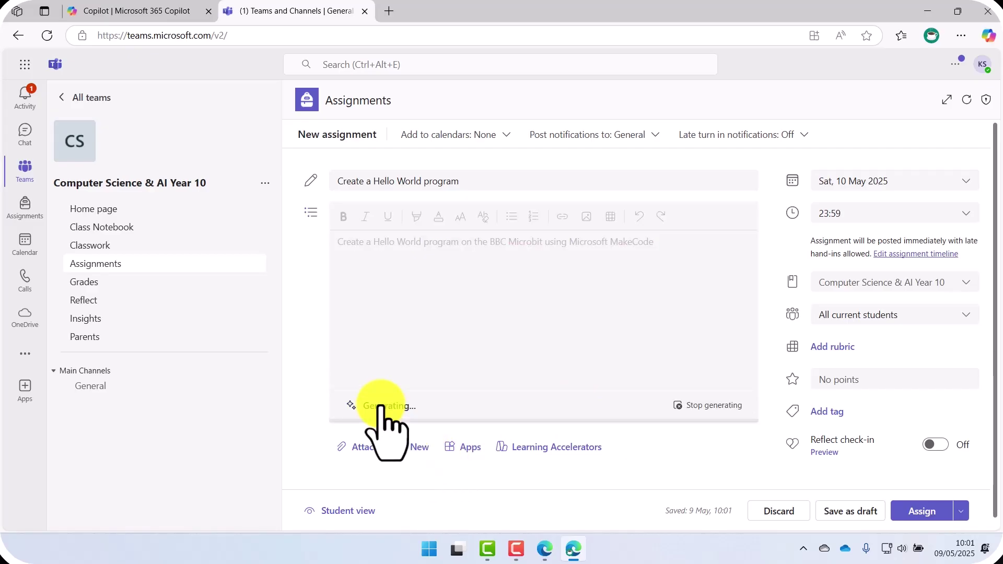
- Review the AI-detailed assignment instructions from the title through Tips for Success and keep them
scroll(631, 266, up, 3)
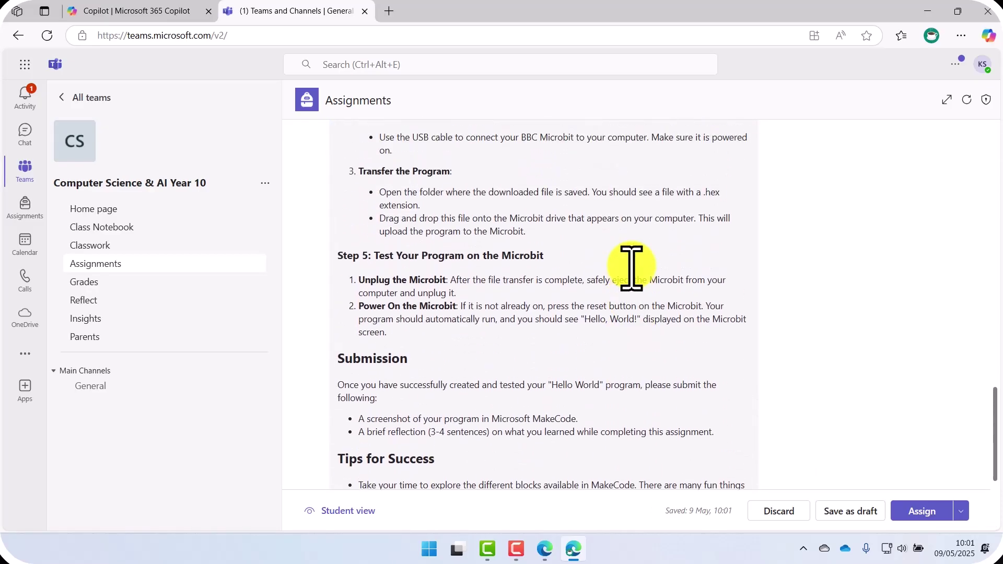
scroll(631, 267, up, 12)
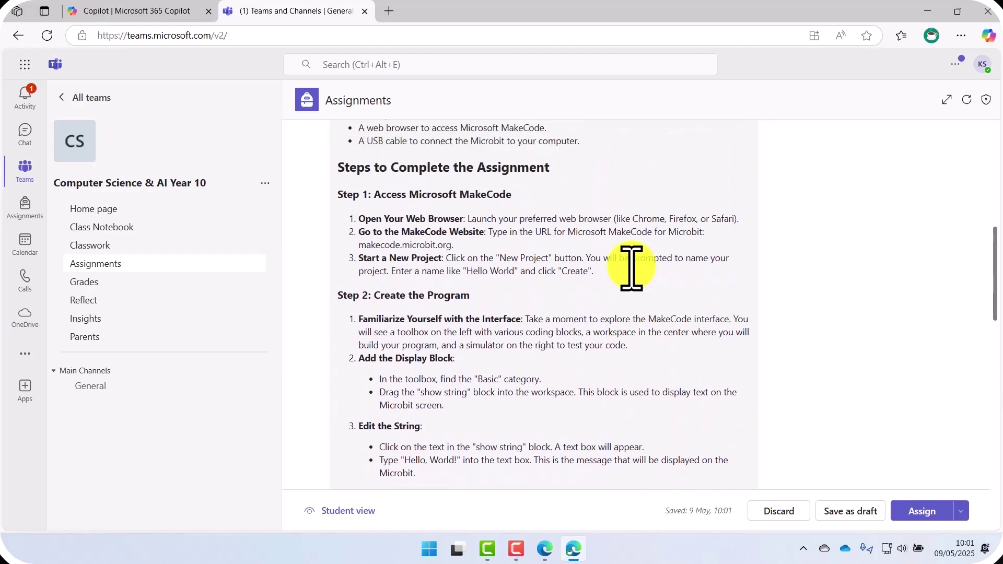
scroll(632, 266, up, 5)
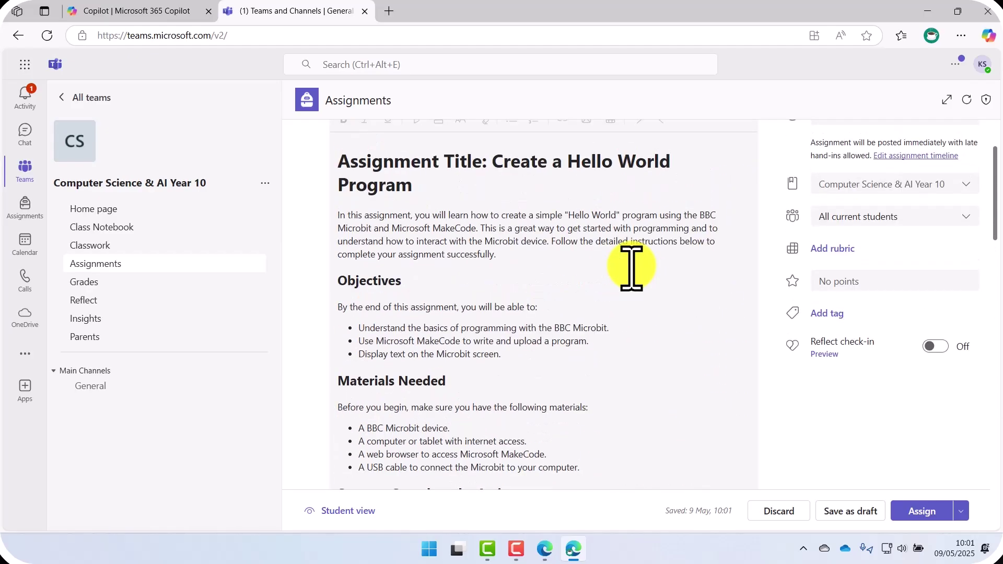
scroll(632, 266, down, 3)
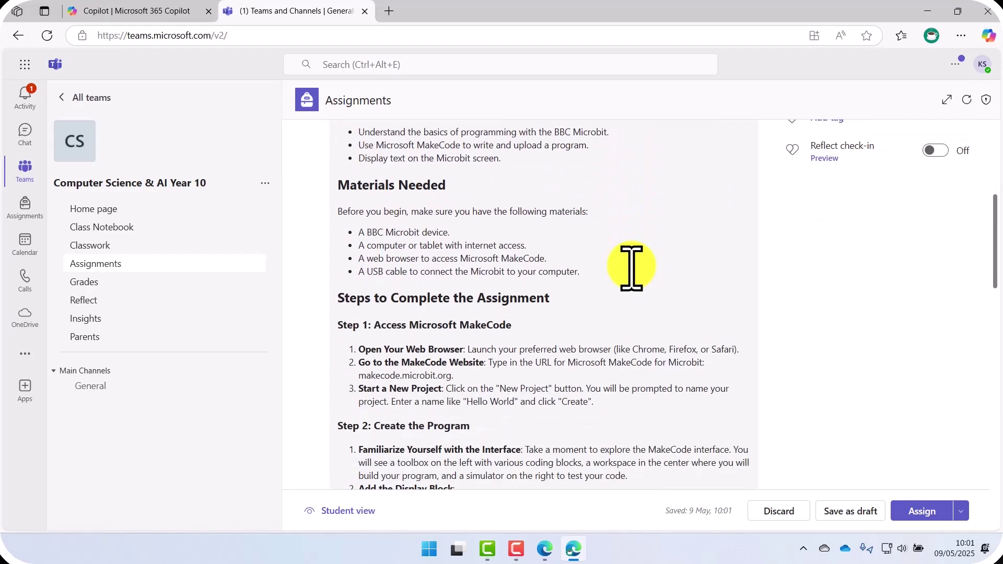
scroll(631, 267, down, 5)
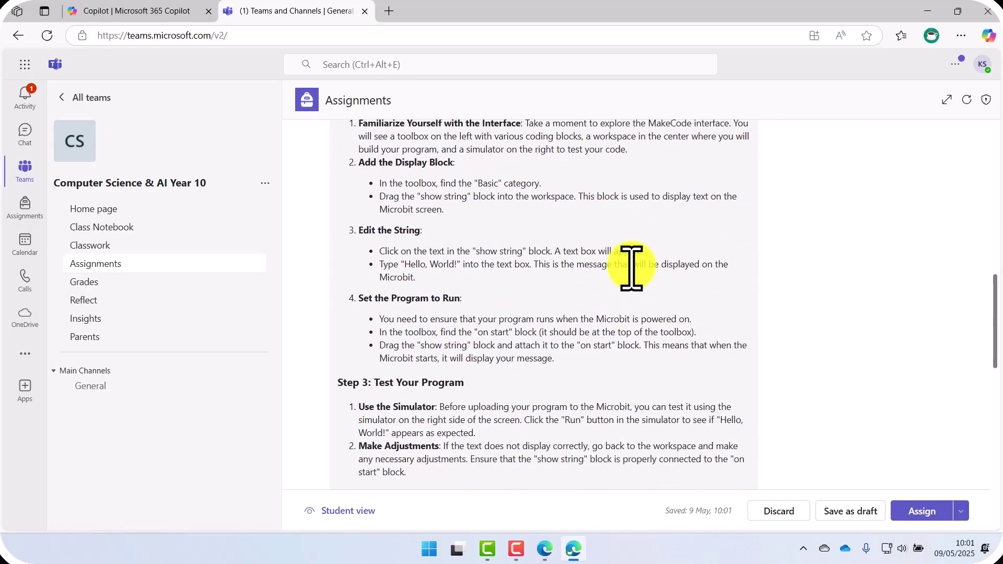
scroll(632, 267, down, 11)
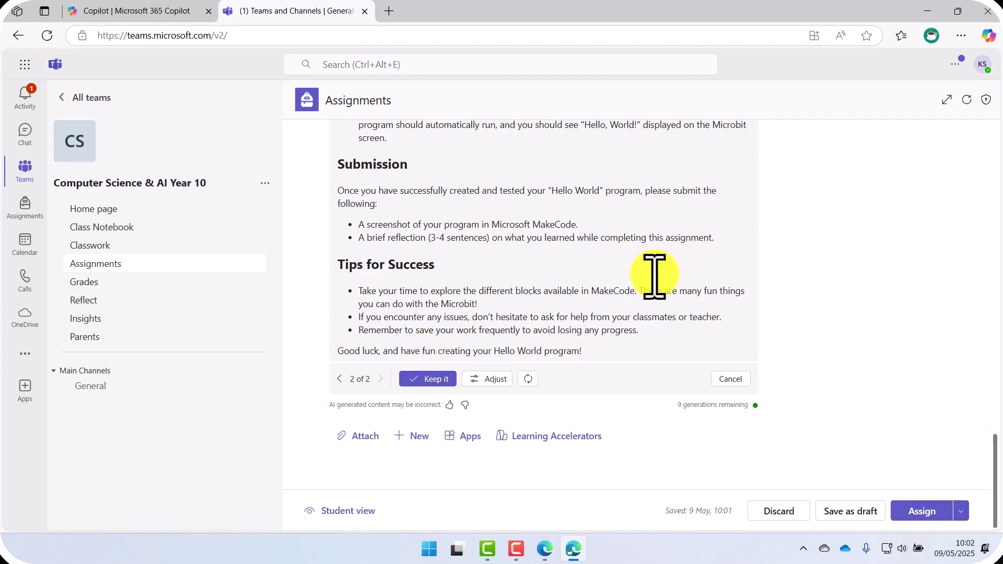
scroll(599, 318, up, 15)
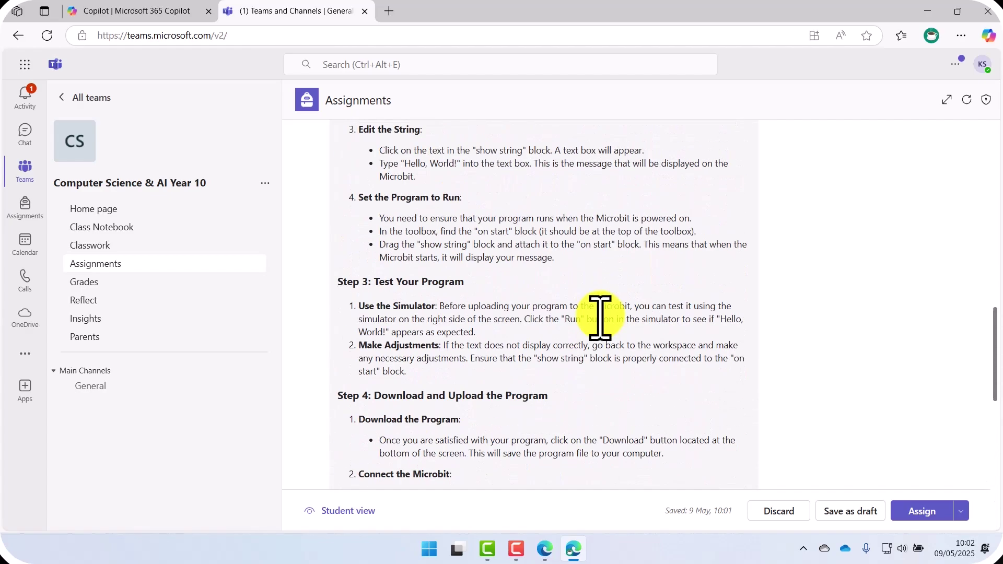
scroll(599, 318, up, 5)
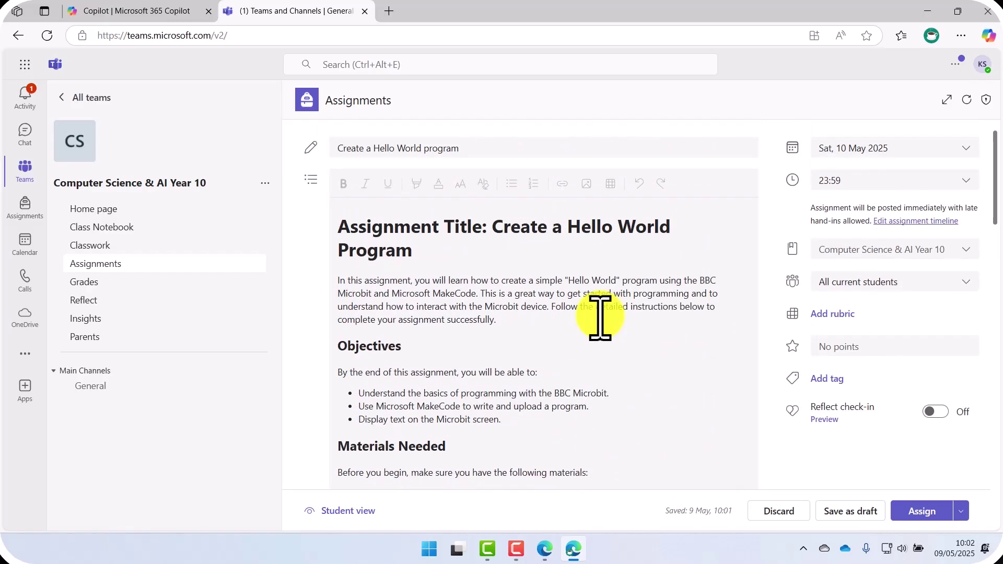
scroll(600, 318, down, 10)
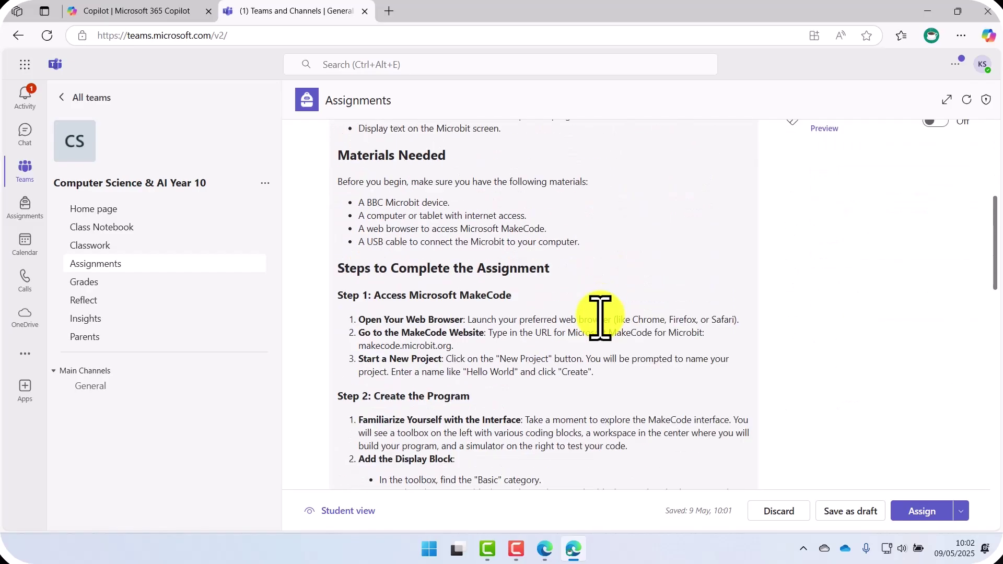
scroll(599, 318, down, 7)
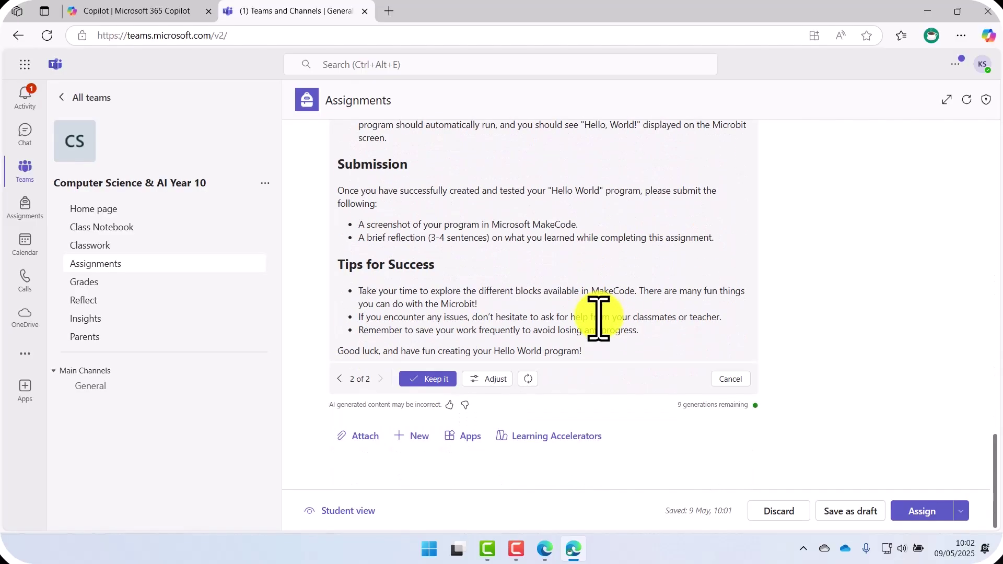
click(430, 379)
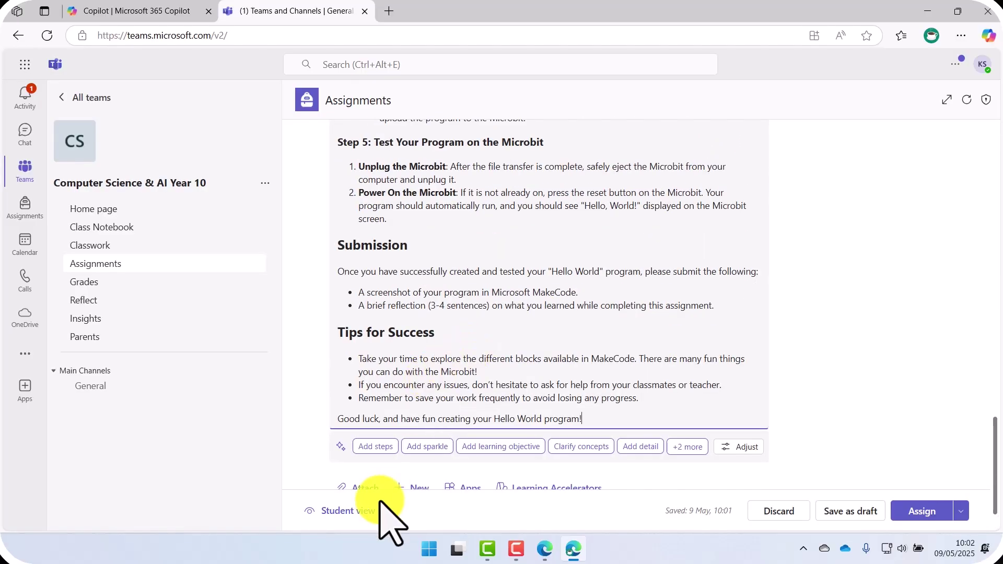
- Add sparkle to the assignment instructions with AI, keep that version and check it up to the title
click(433, 448)
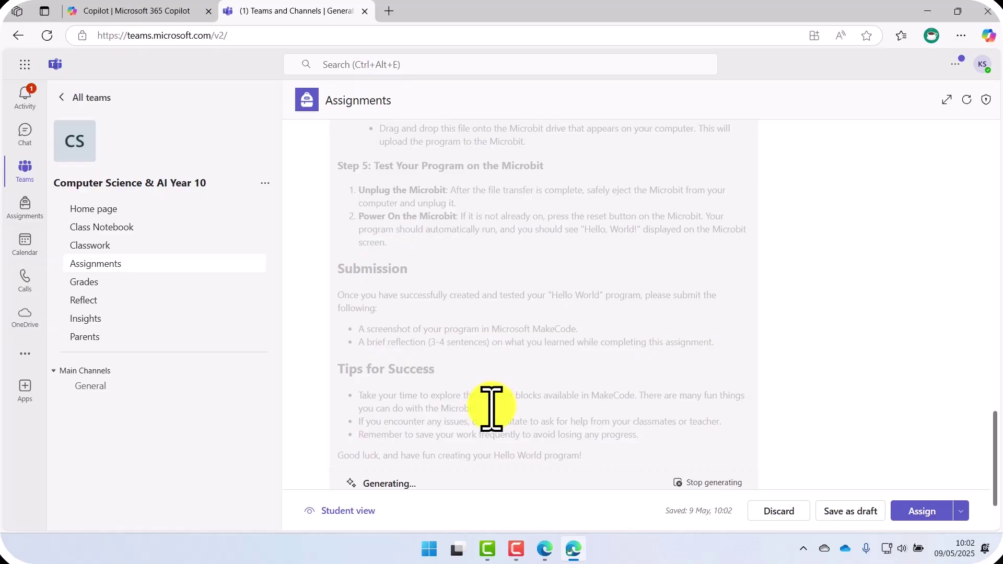
click(423, 377)
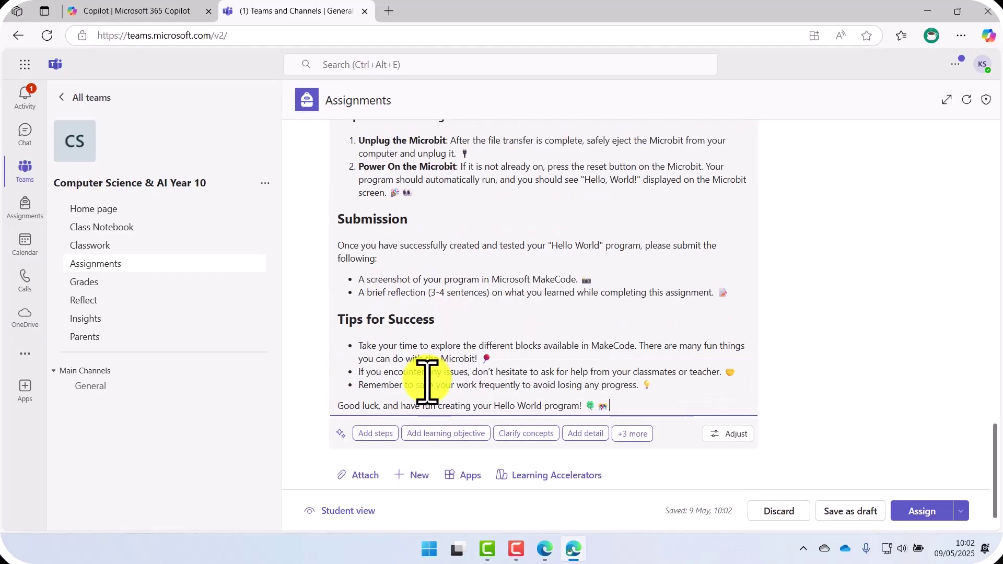
scroll(479, 447, up, 15)
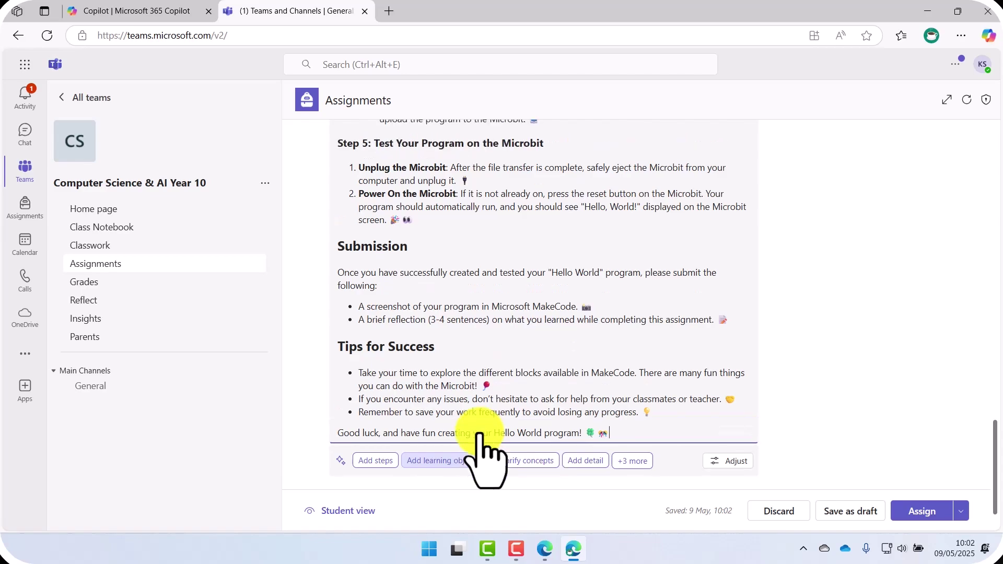
scroll(479, 433, up, 10)
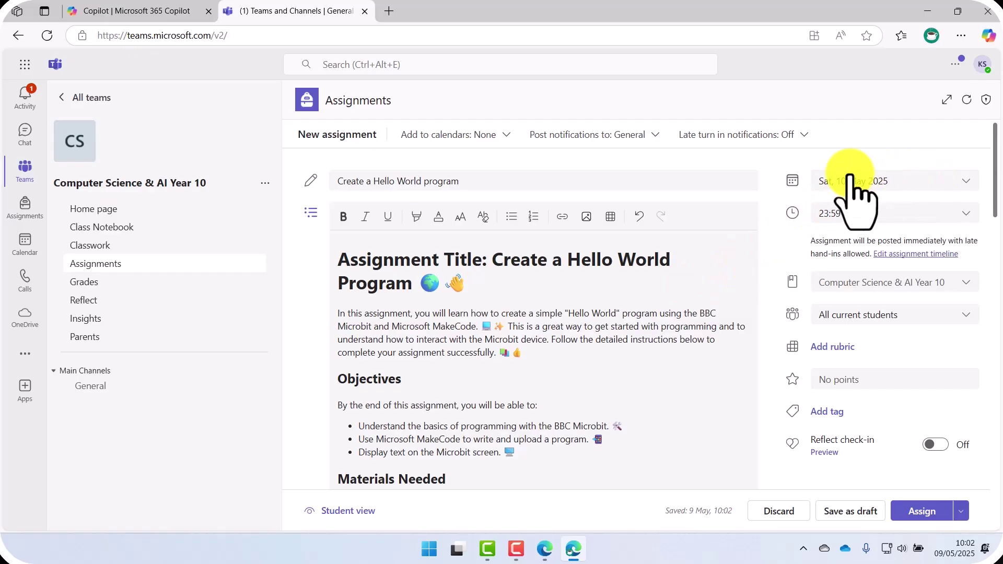
- Add the assignment to calendars for students only and turn on late turn-in notifications
click(463, 137)
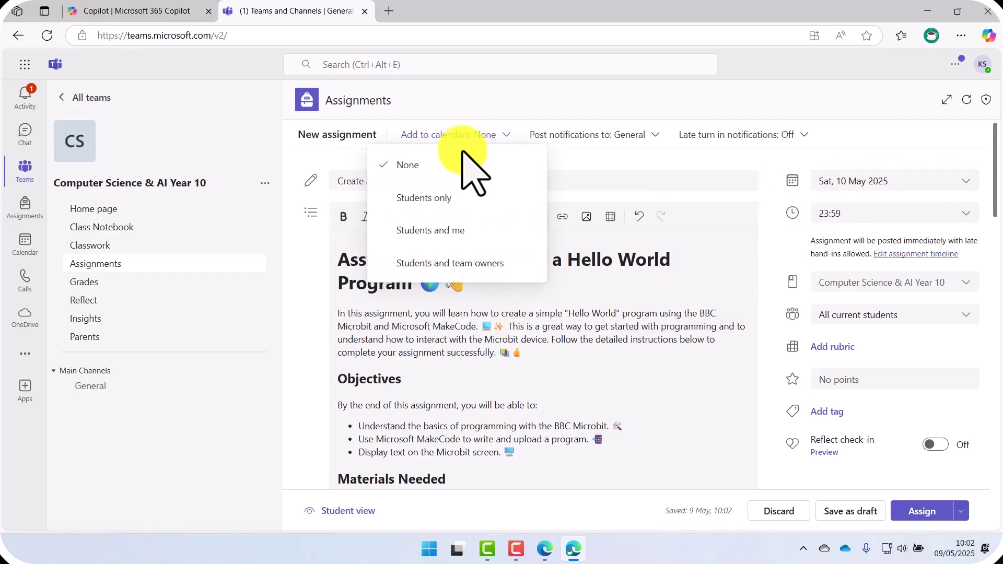
click(434, 197)
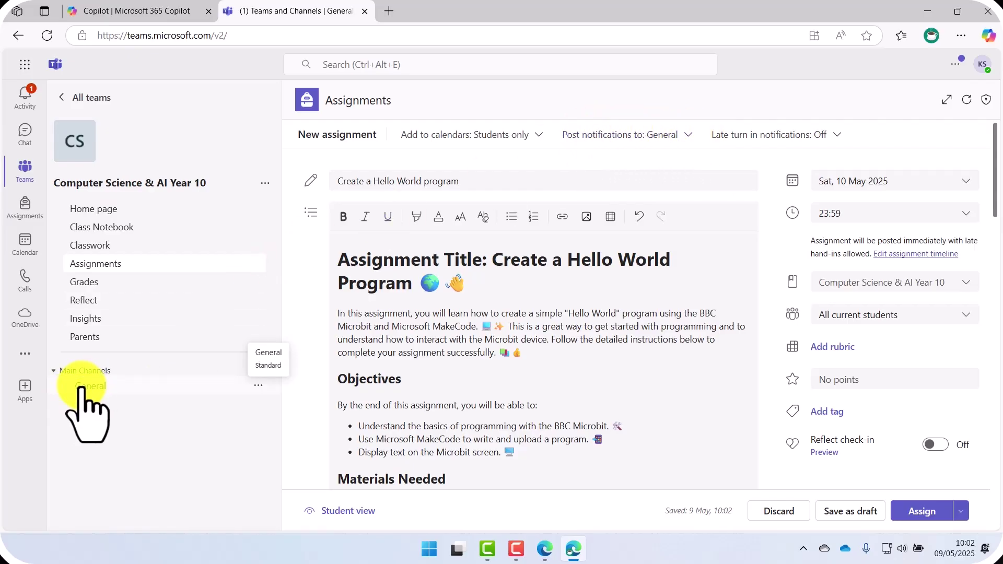
click(830, 137)
click(771, 198)
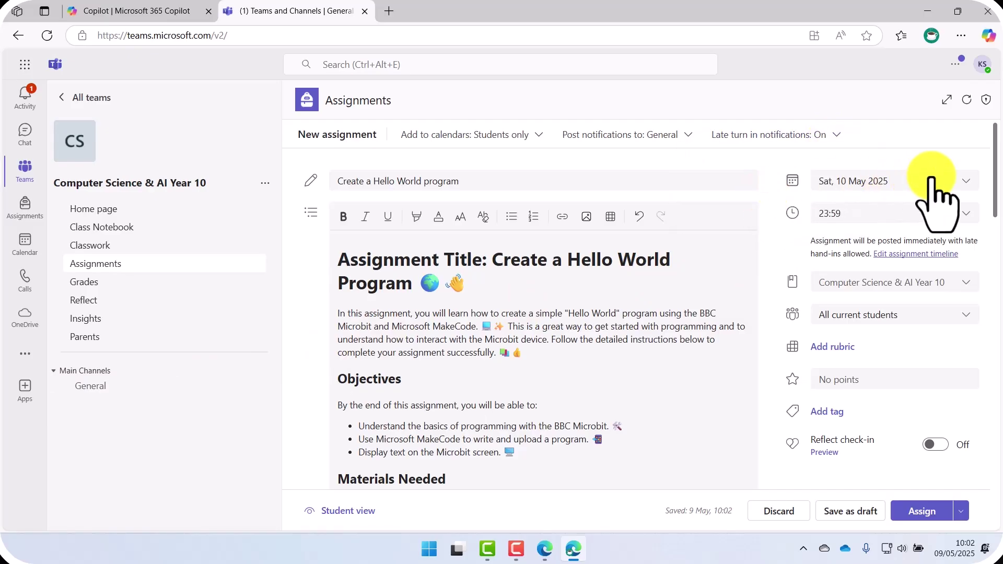
- Set the assignment's due date to Fri, 30 May 2025
click(935, 181)
click(901, 321)
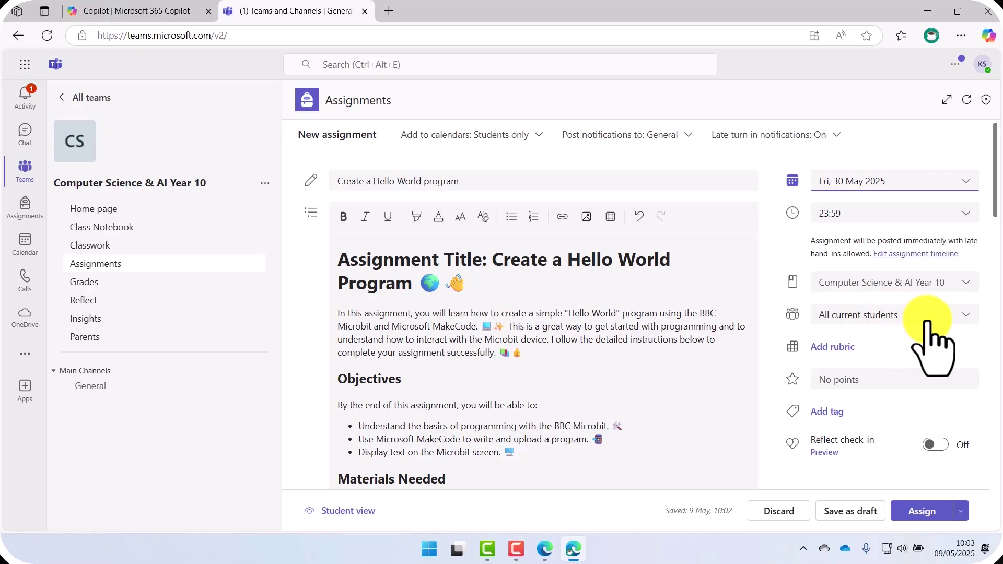
- Set the assignment's points to 100 and turn on the Reflect check-in
scroll(928, 319, down, 3)
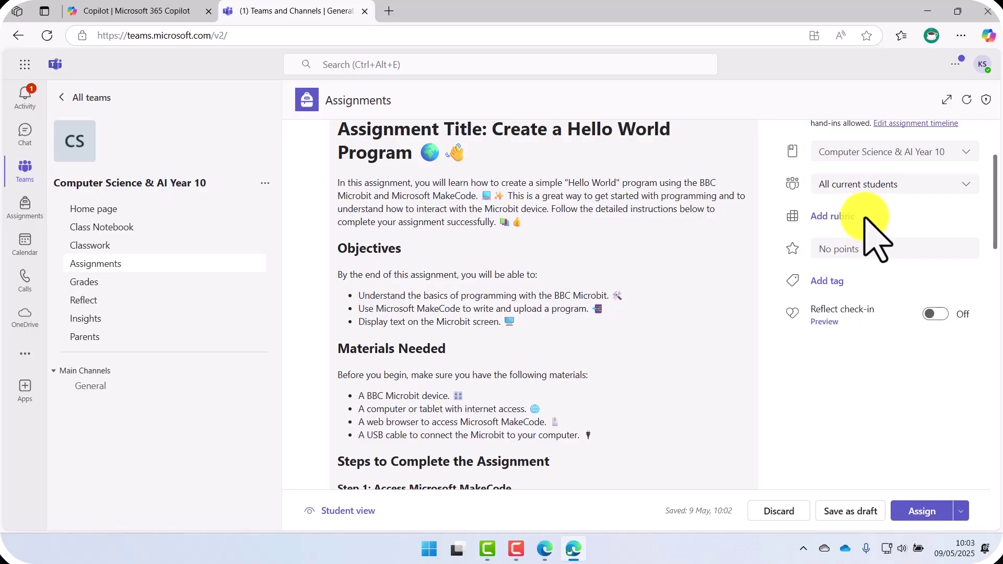
click(888, 249)
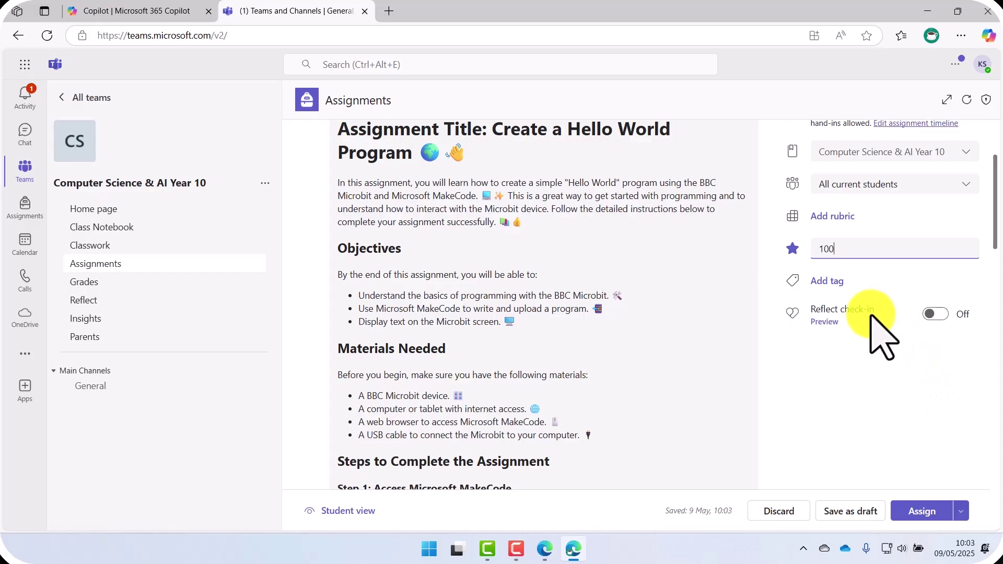
click(948, 315)
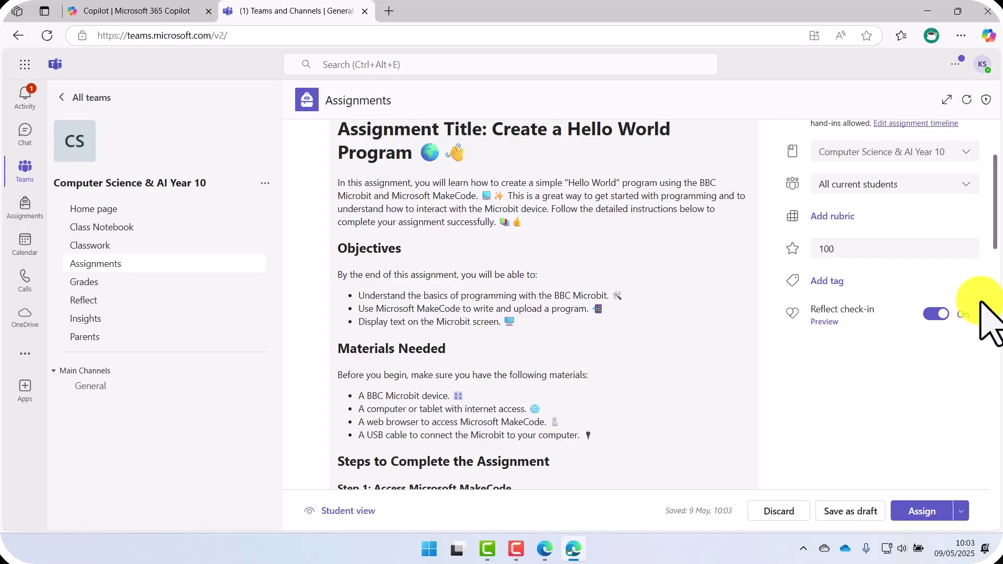
- Choose the "Microbit module 1" page from the Class Notebook's _Teacher Only Homework section as an attachment and check its preview
scroll(982, 305, down, 10)
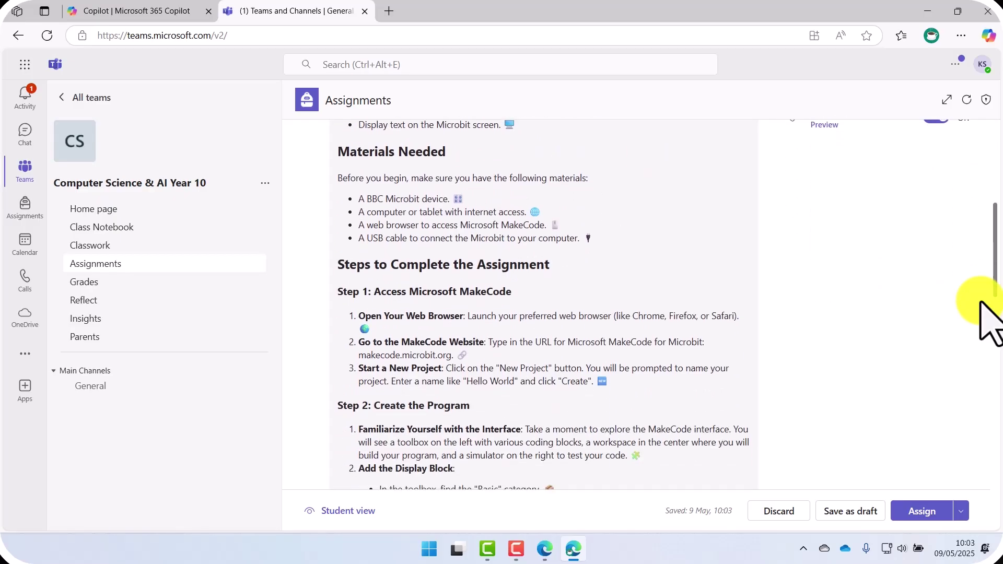
scroll(982, 306, down, 5)
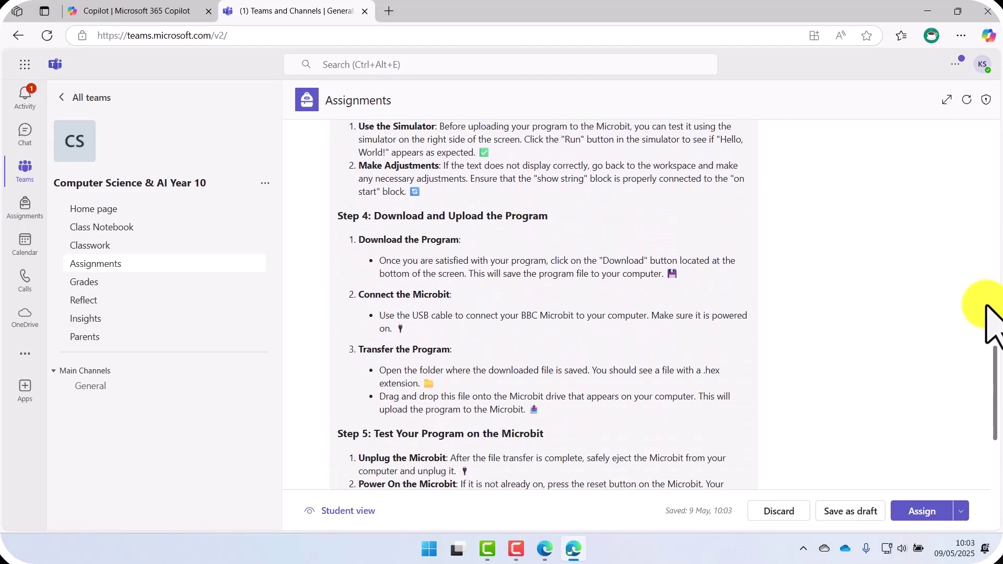
scroll(986, 308, down, 6)
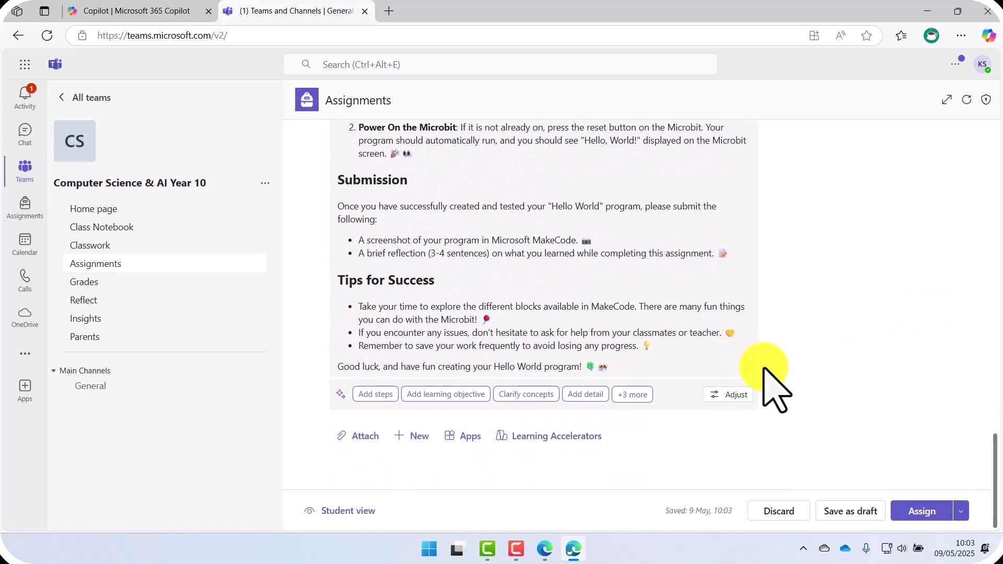
click(357, 436)
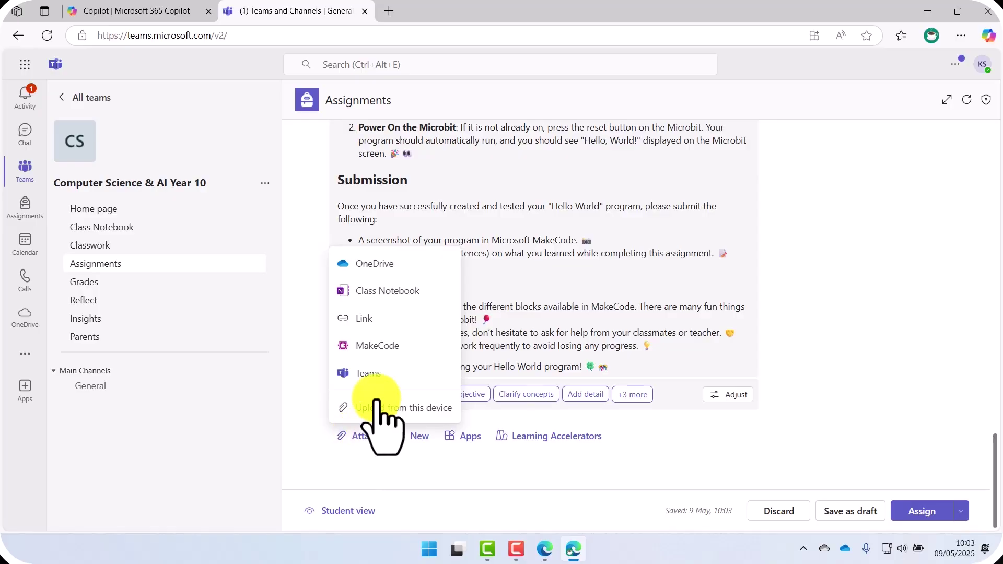
click(385, 291)
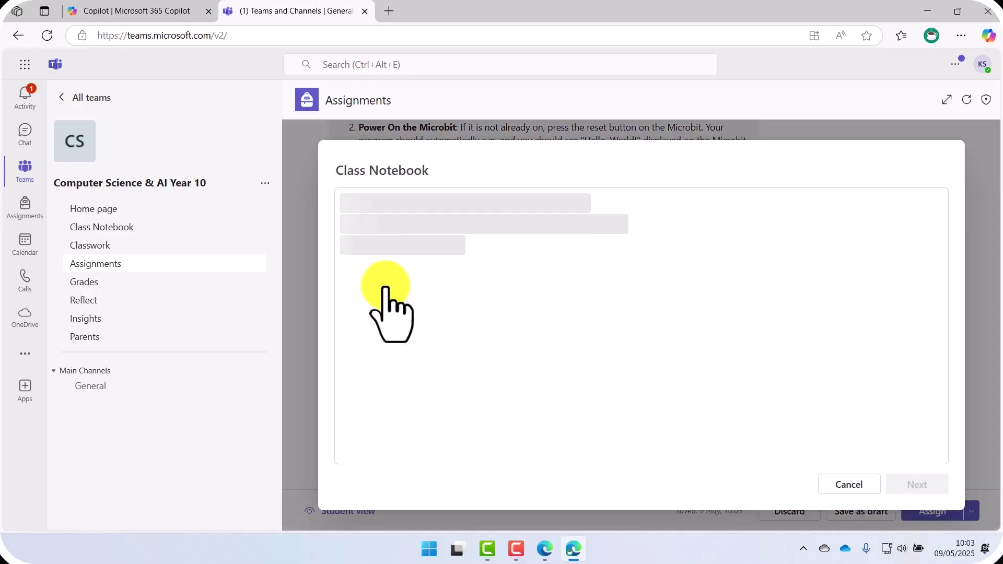
click(389, 271)
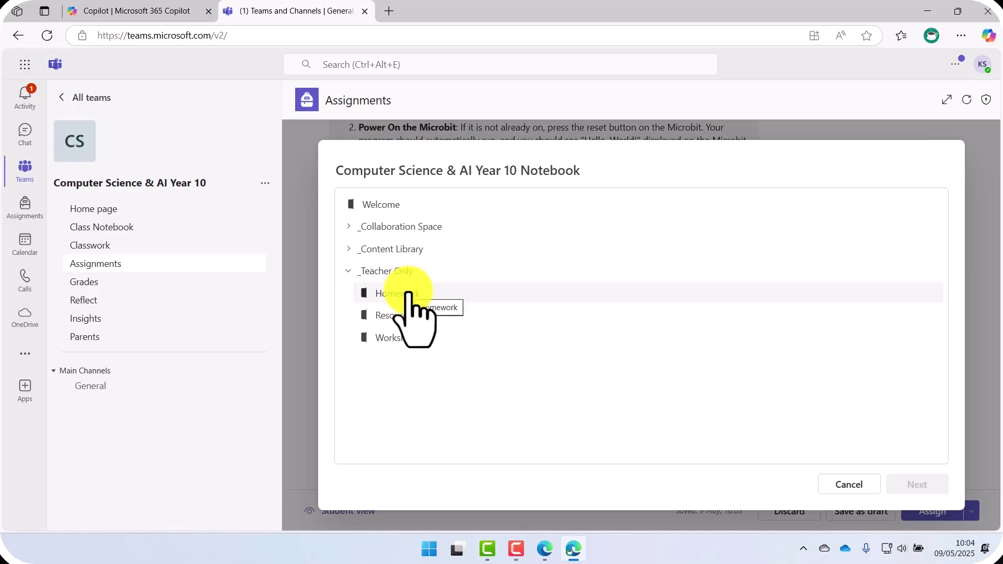
click(408, 296)
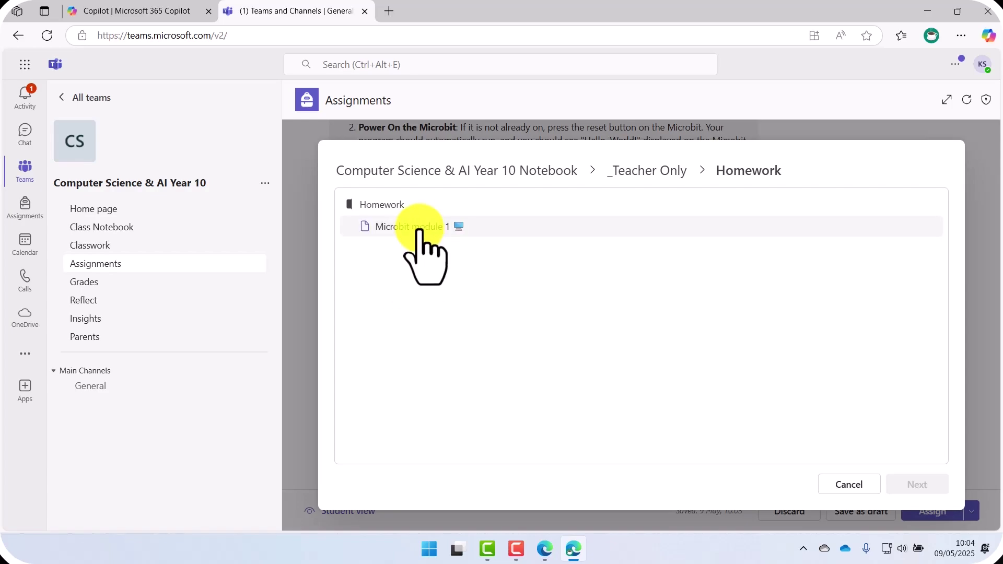
click(421, 230)
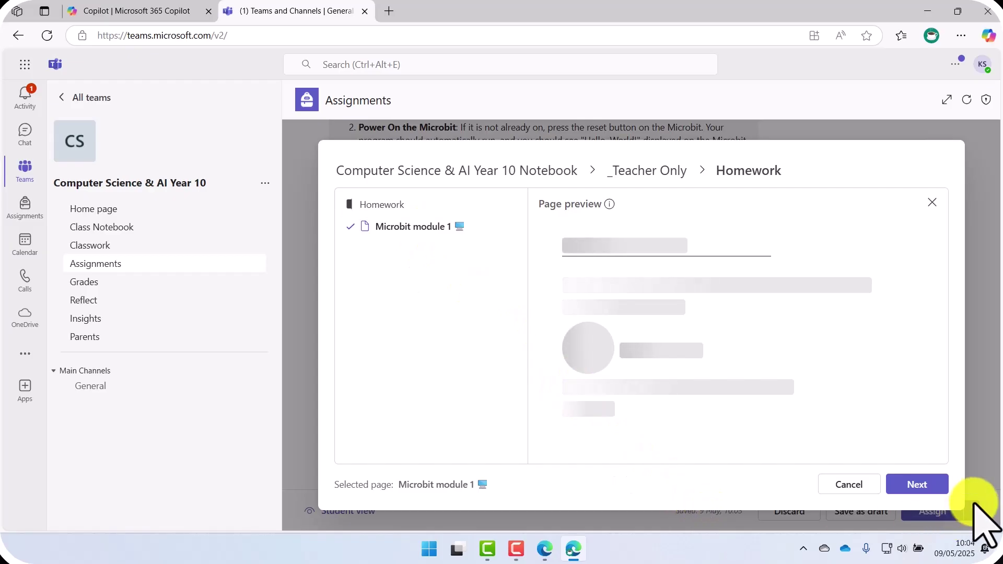
scroll(899, 413, down, 5)
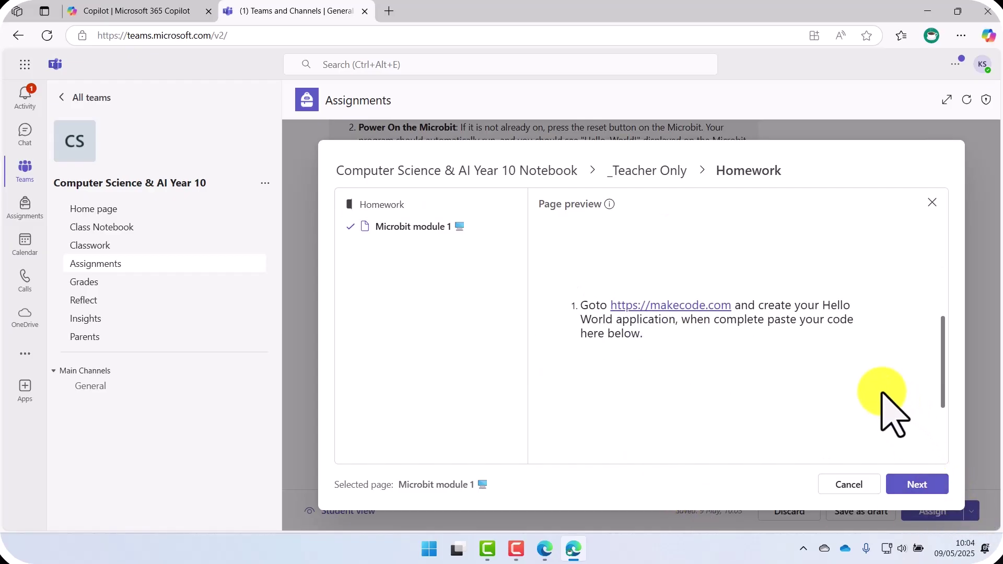
scroll(893, 413, up, 5)
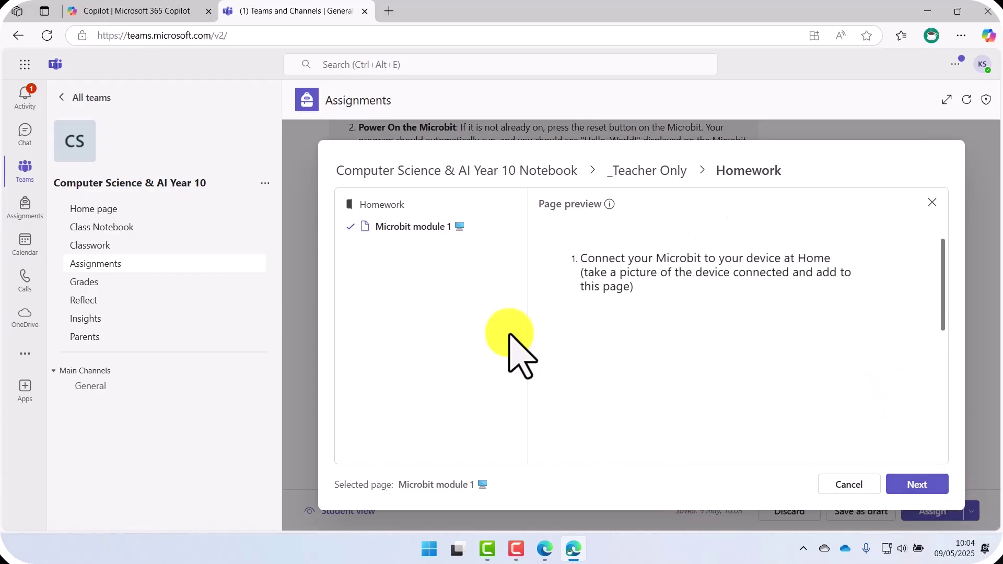
- Set the students' Homework section as the page's destination and attach it to the assignment
click(917, 485)
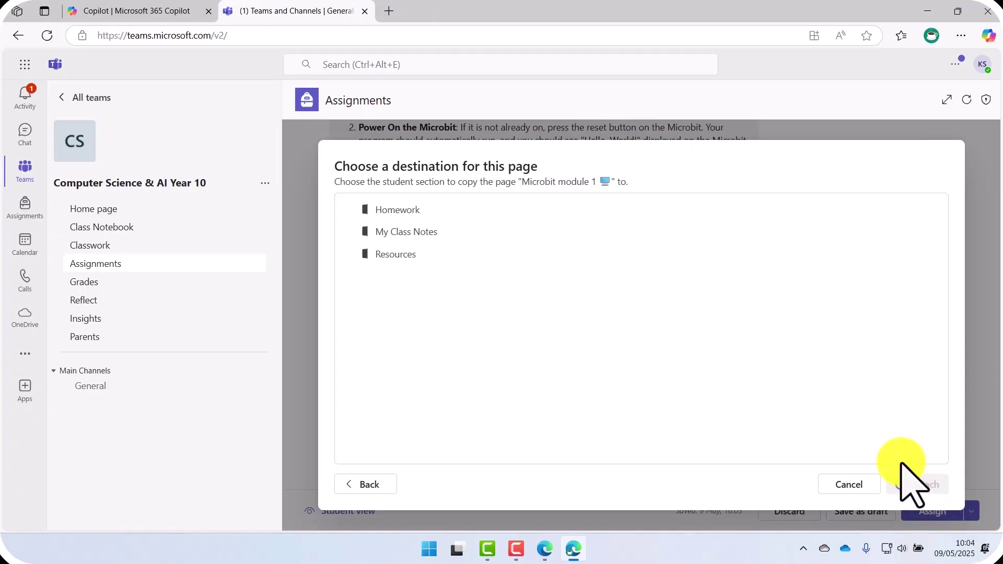
click(397, 210)
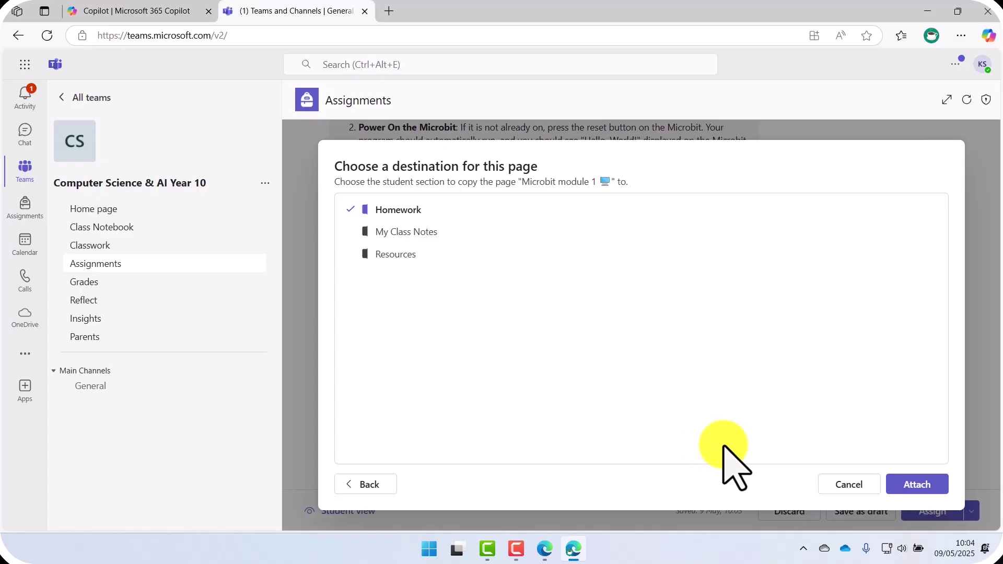
click(918, 484)
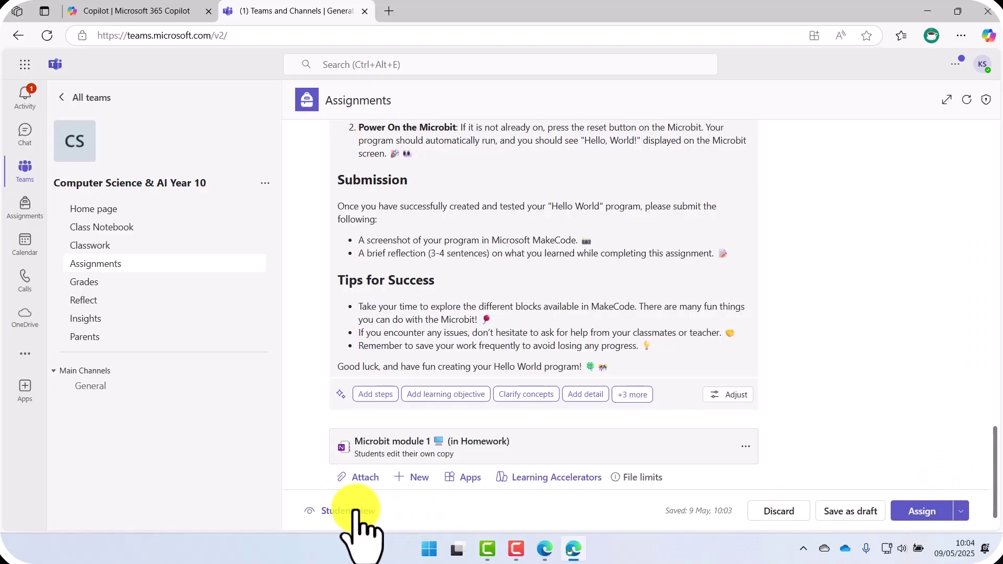
- Preview the assignment as students see it, from the title through the attached notebook page, and return to editing
click(351, 511)
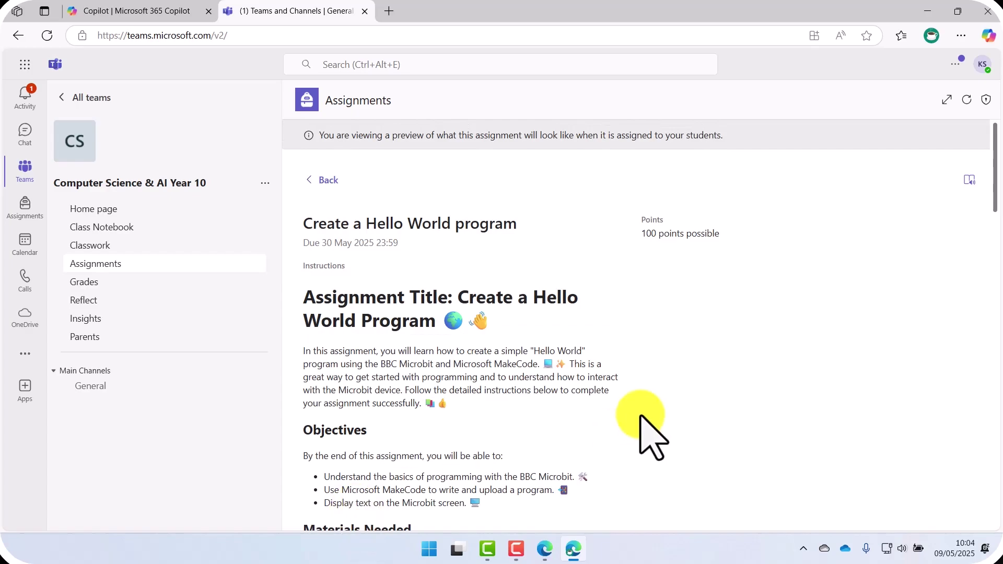
scroll(625, 360, down, 1)
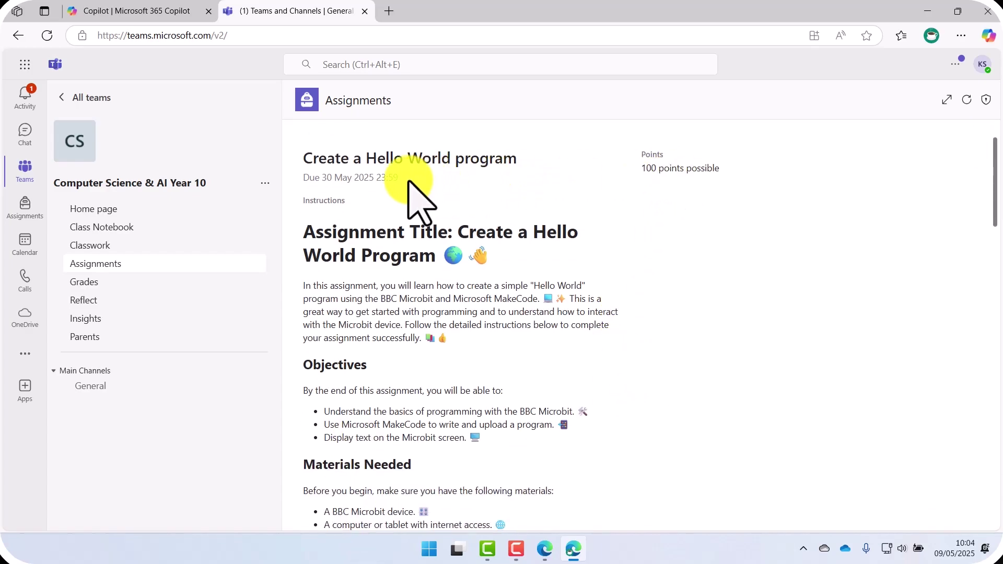
scroll(460, 345, down, 8)
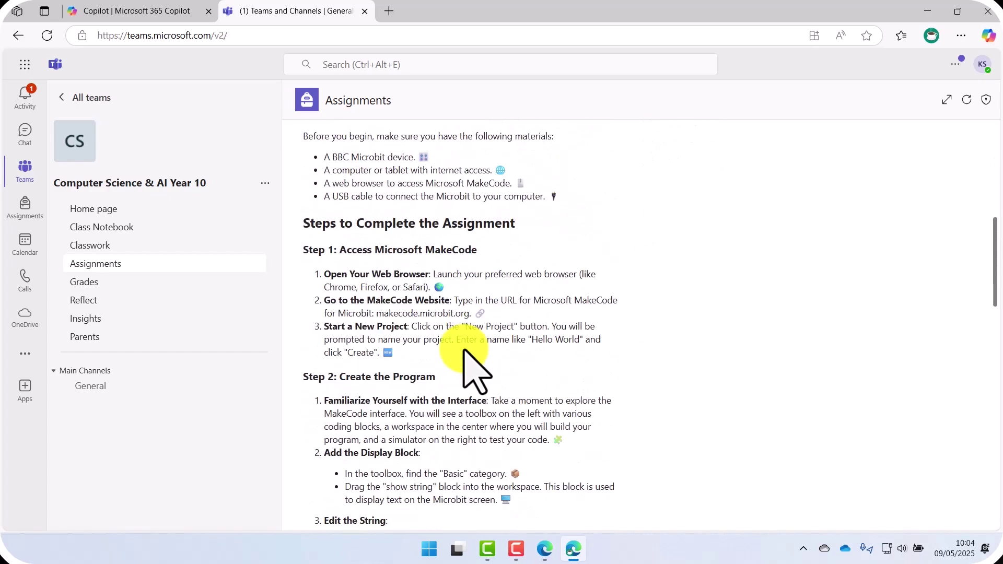
scroll(460, 361, down, 10)
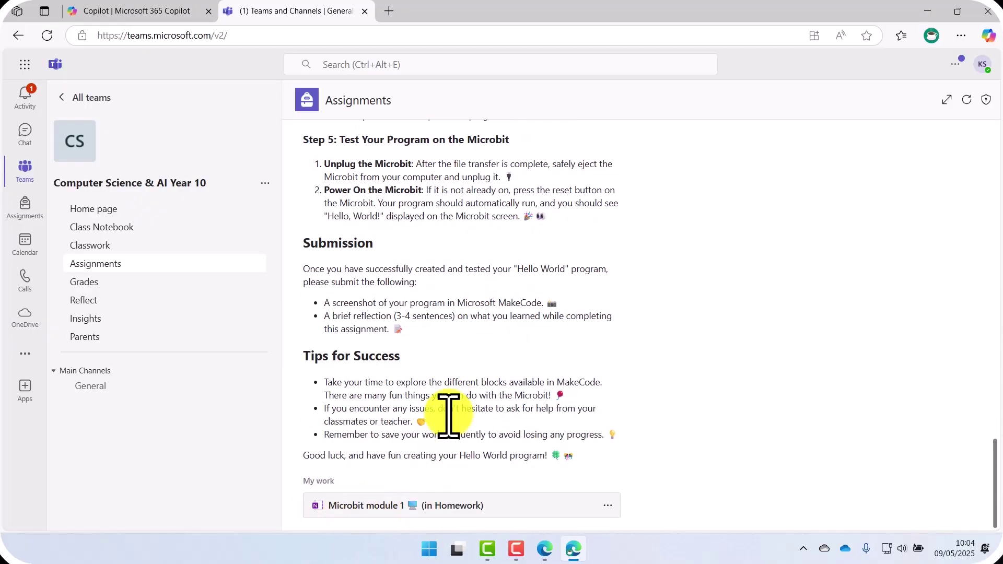
scroll(482, 455, up, 15)
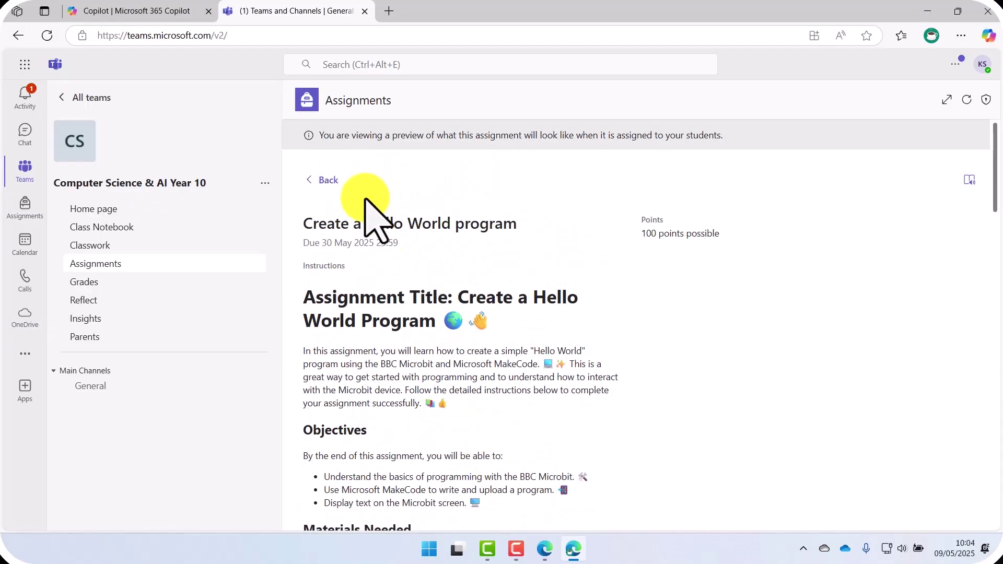
click(330, 177)
- Assign the completed "Create a Hello World program" assignment to the class
scroll(542, 455, down, 3)
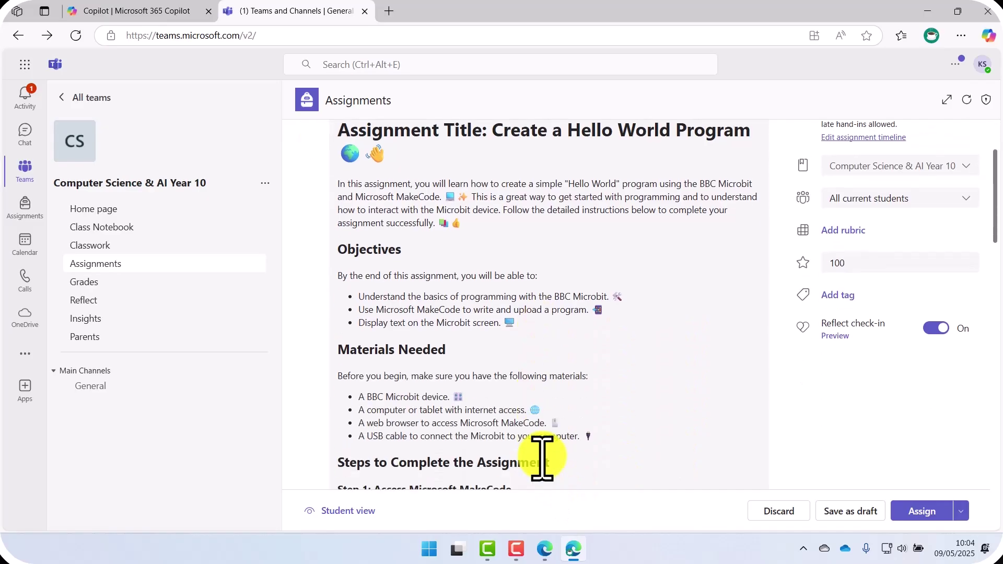
scroll(542, 455, down, 18)
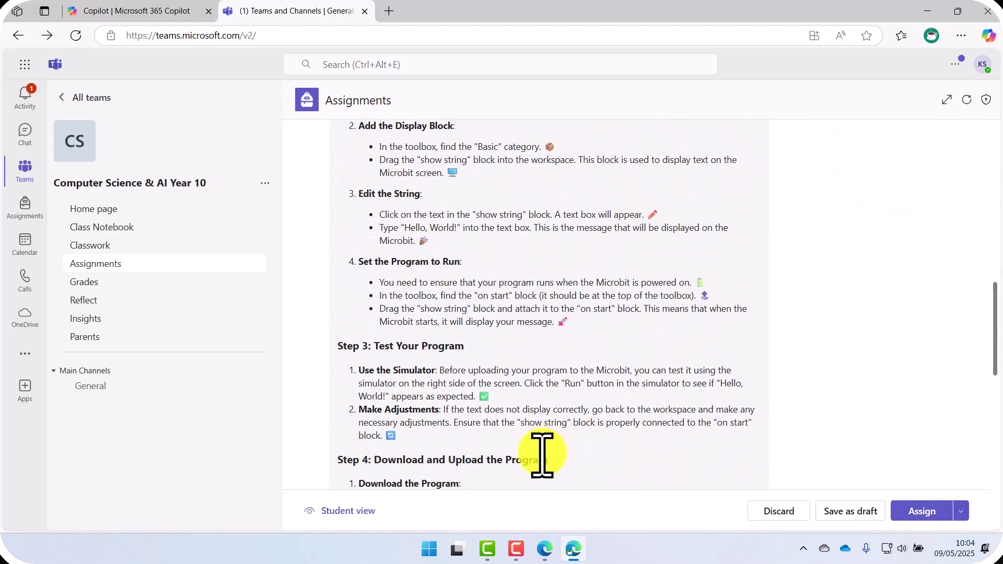
scroll(542, 455, down, 3)
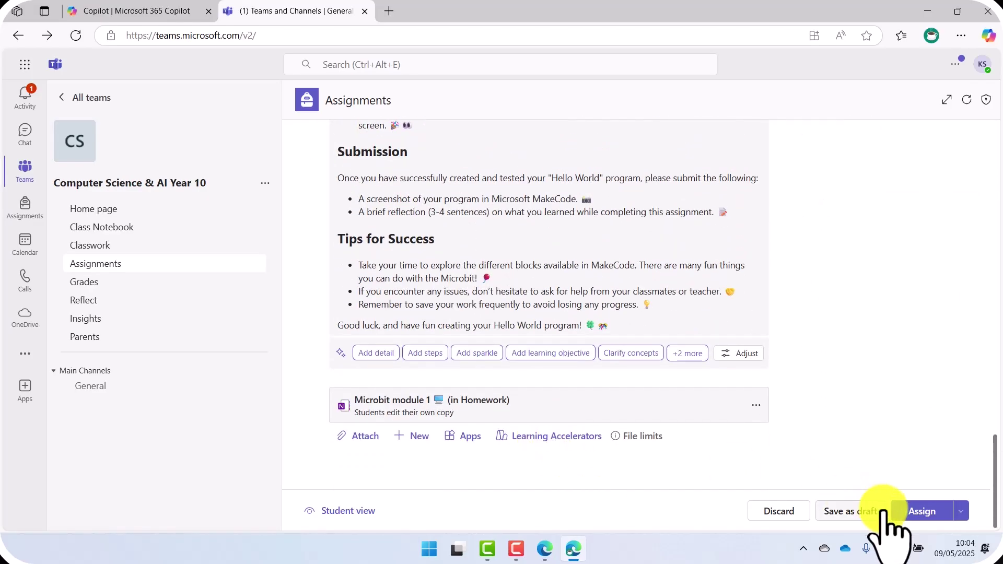
click(924, 512)
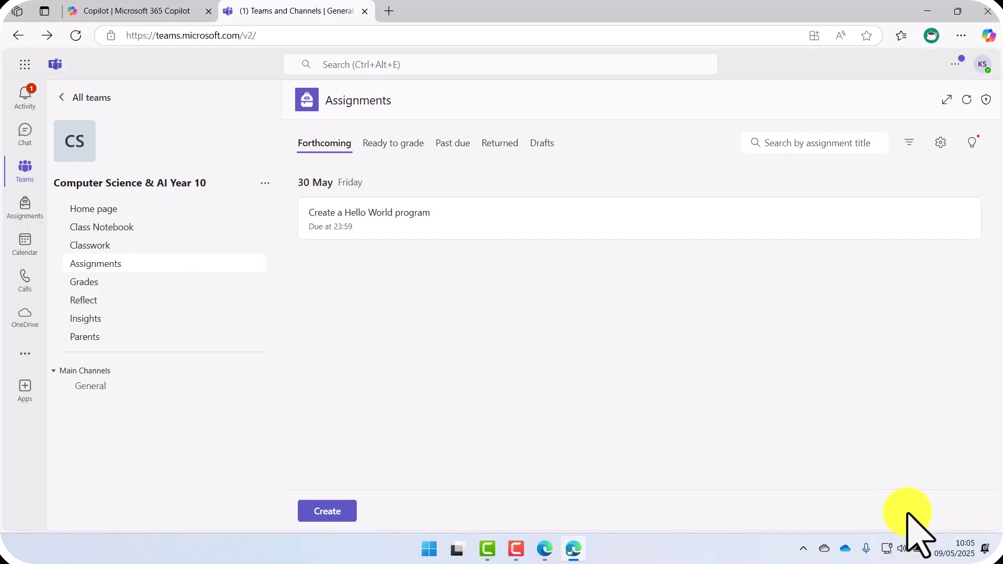